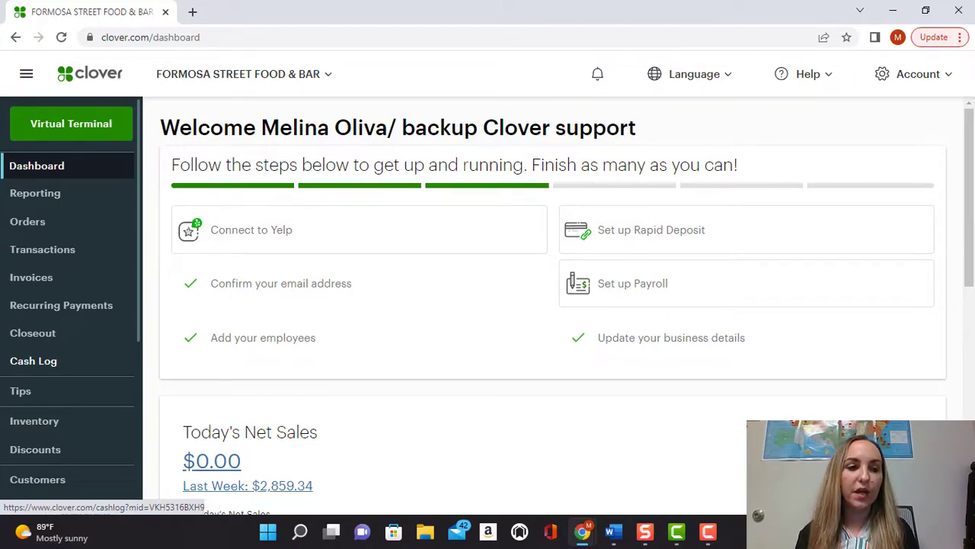
Add a new inventory item named "test item" with a price of $1.00.
{"action": "left_click", "coordinate": [34, 421]}
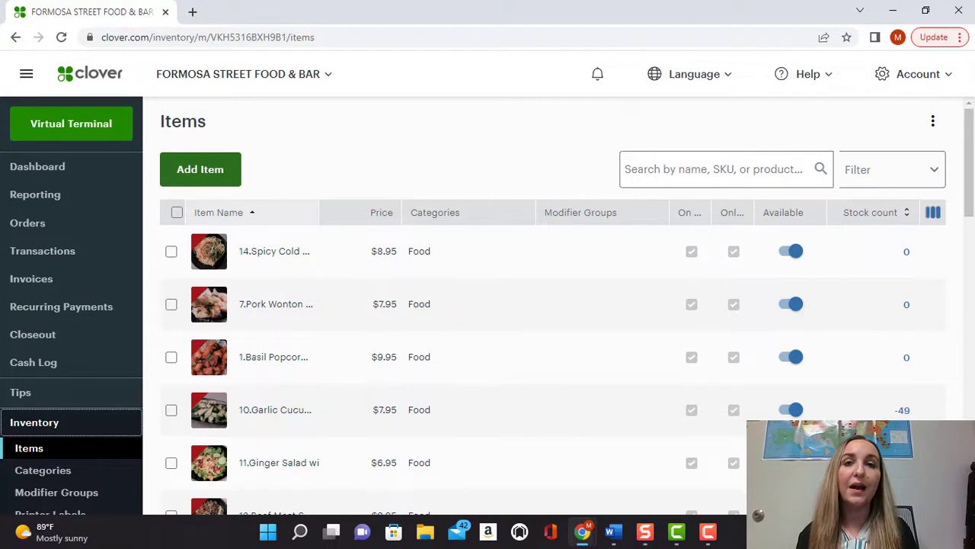
{"action": "left_click", "coordinate": [200, 170]}
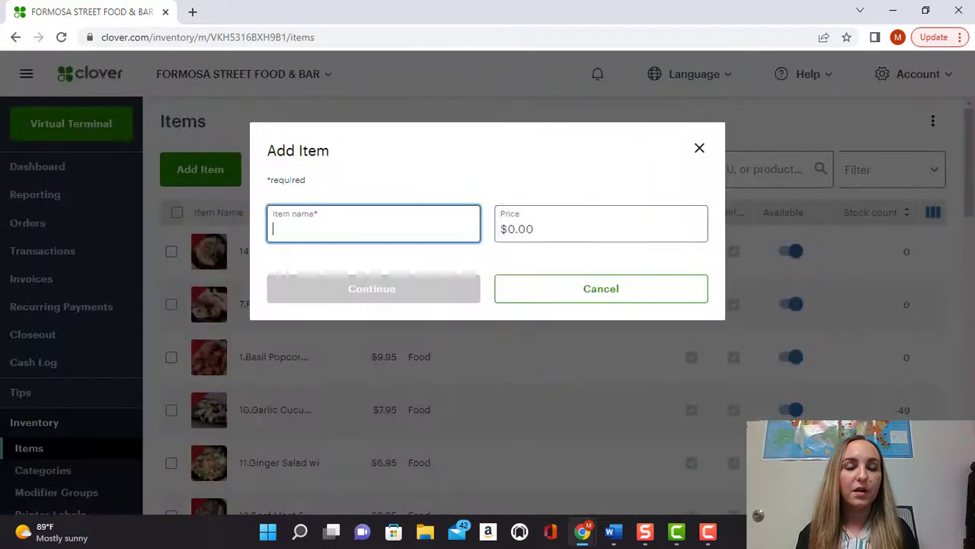
{"action": "type", "text": "test item"}
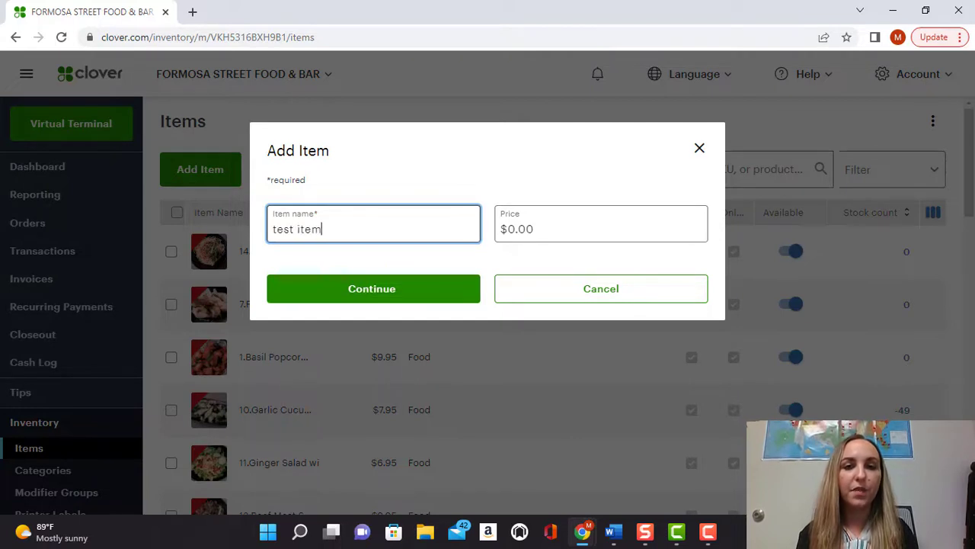
{"action": "left_click", "coordinate": [536, 229]}
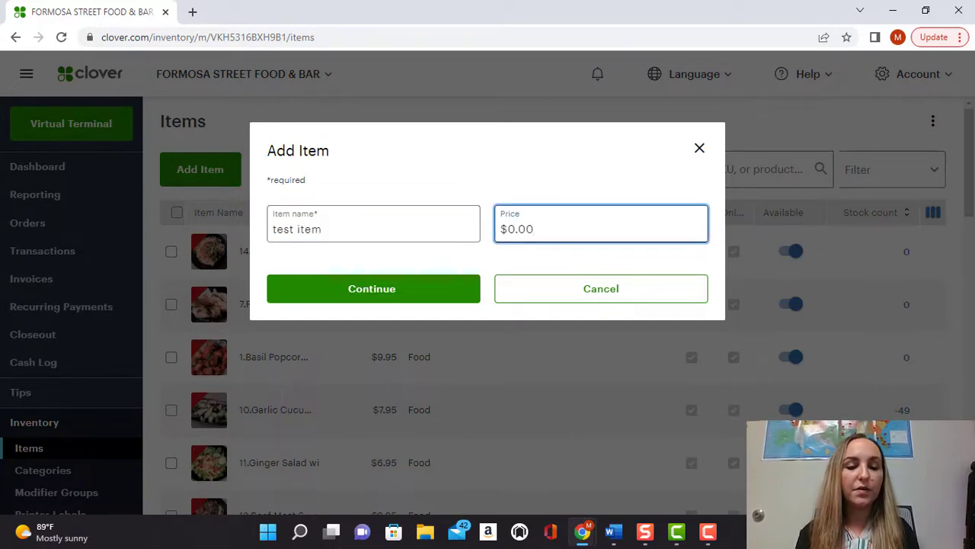
{"action": "type", "text": "100"}
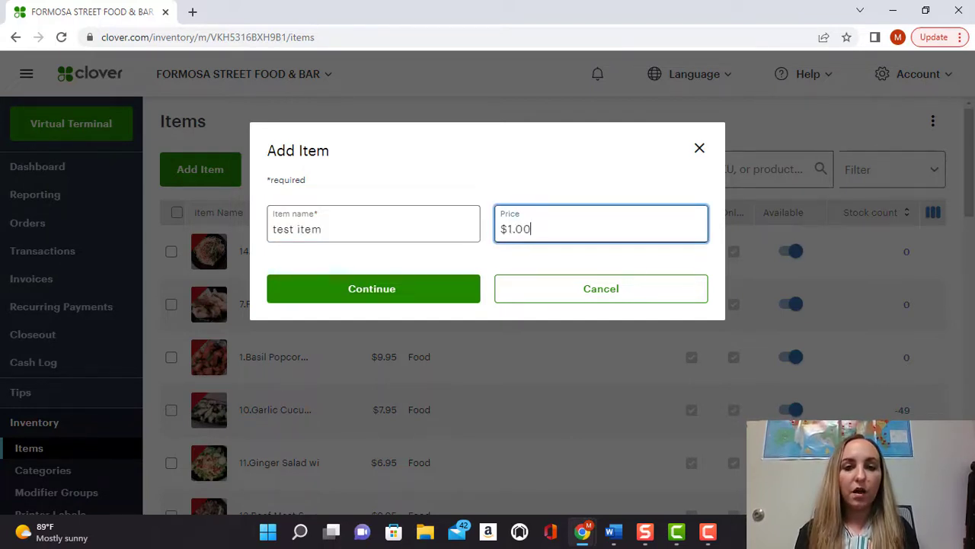
{"action": "left_click", "coordinate": [373, 288]}
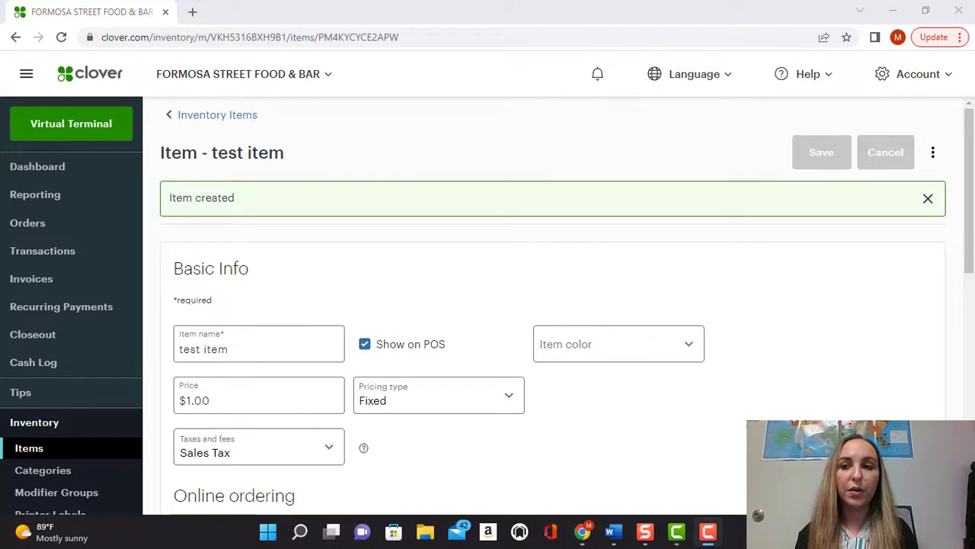
Turn Show on POS off for the test item and back on again.
{"action": "scroll", "coordinate": [488, 305], "scroll_direction": "down", "scroll_amount": 1}
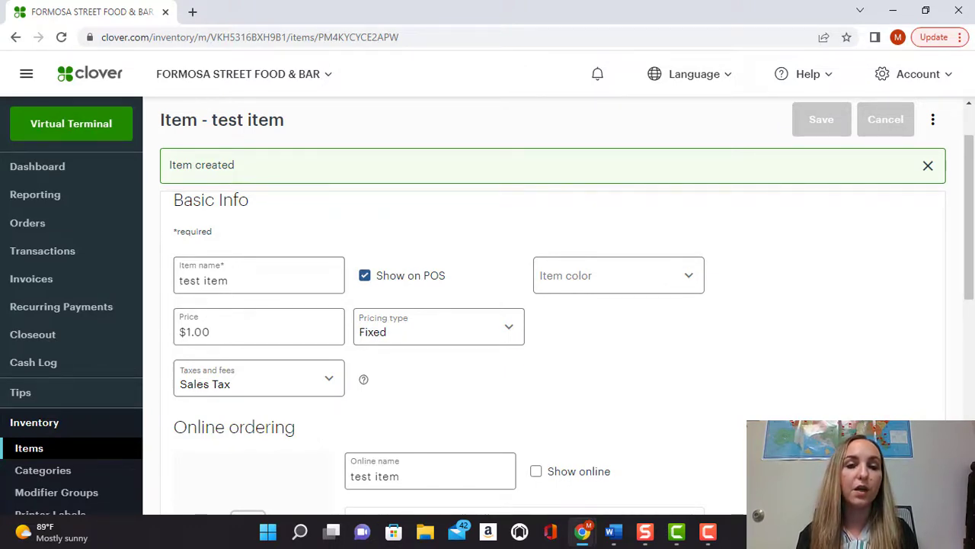
{"action": "left_click", "coordinate": [364, 275]}
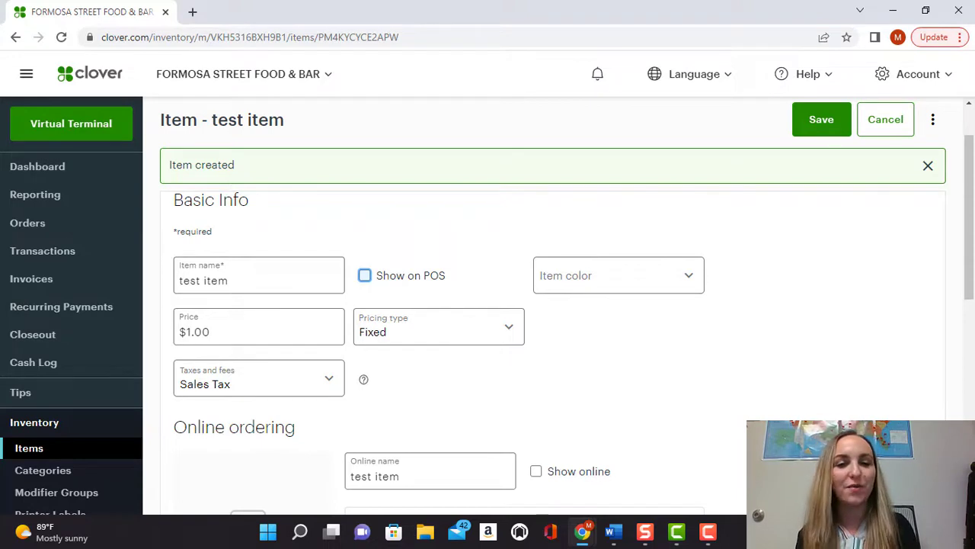
{"action": "key", "text": "space"}
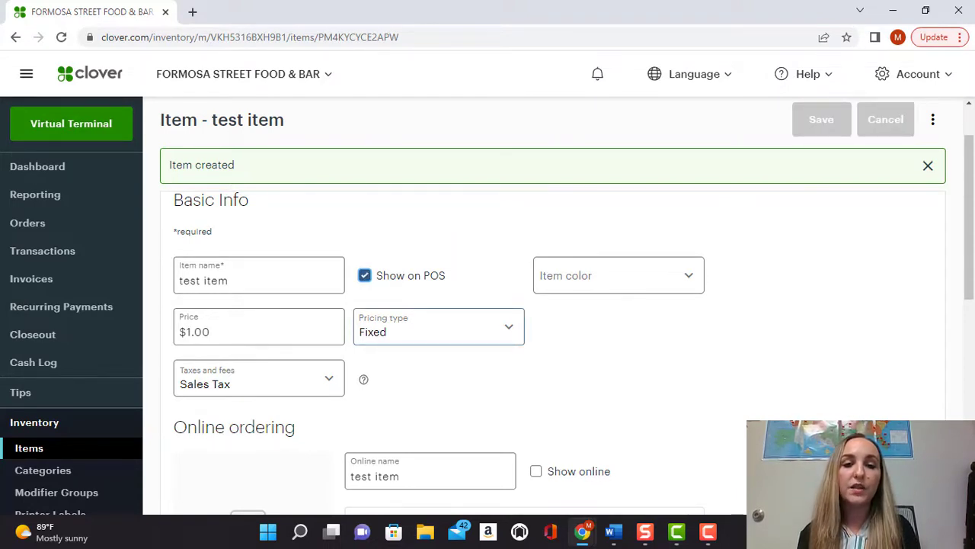
Try the Variable and Per unit pricing types for the item, and set it back to Fixed.
{"action": "left_click", "coordinate": [438, 326]}
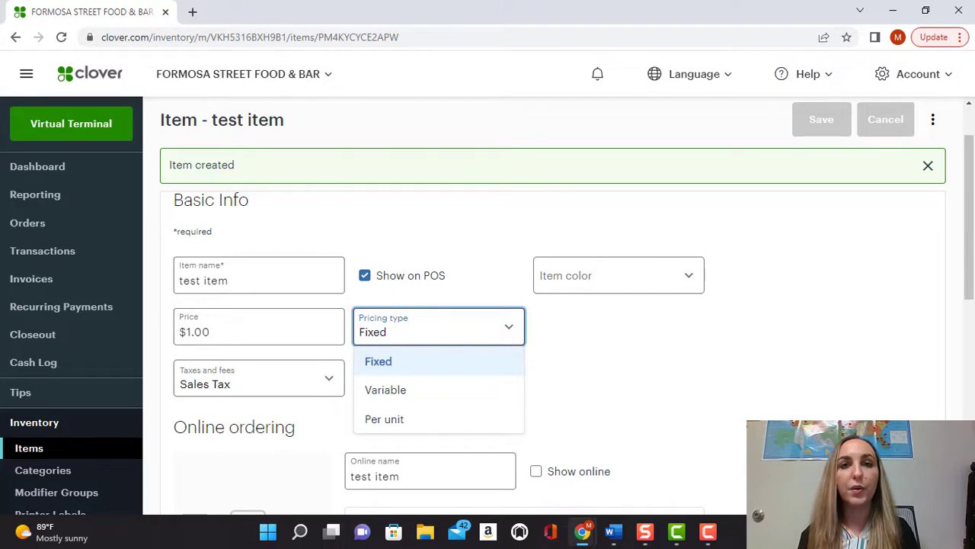
{"action": "key", "text": "Down"}
{"action": "key", "text": "Down"}
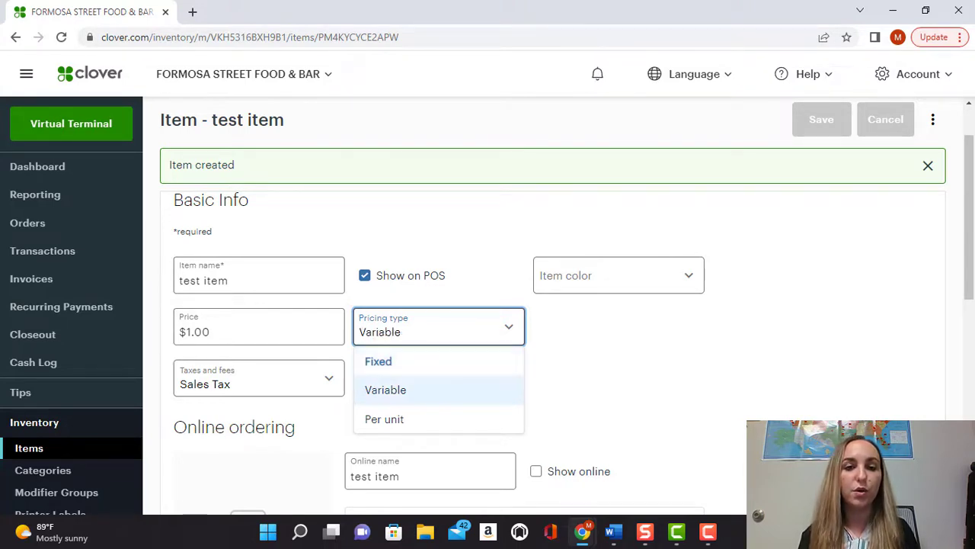
{"action": "key", "text": "Up"}
{"action": "key", "text": "Return"}
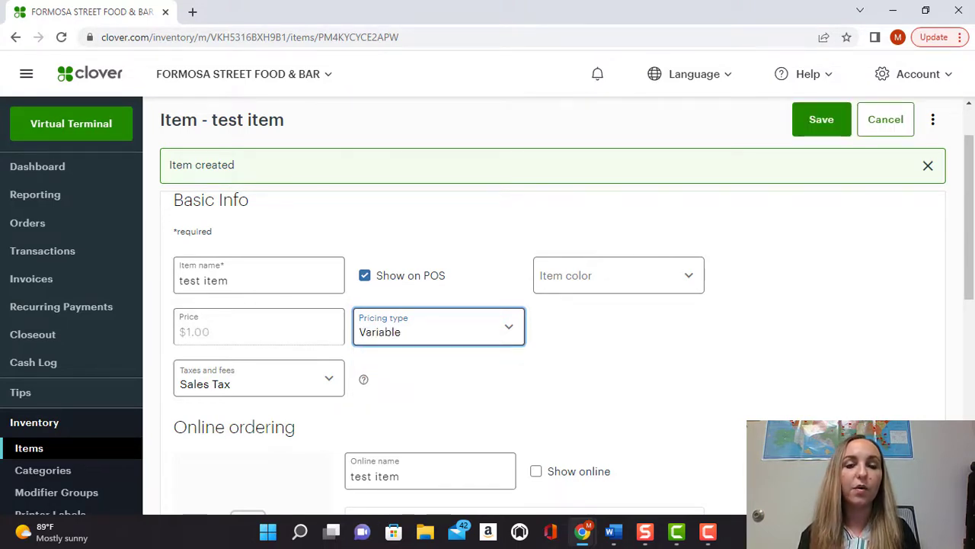
{"action": "key", "text": "space"}
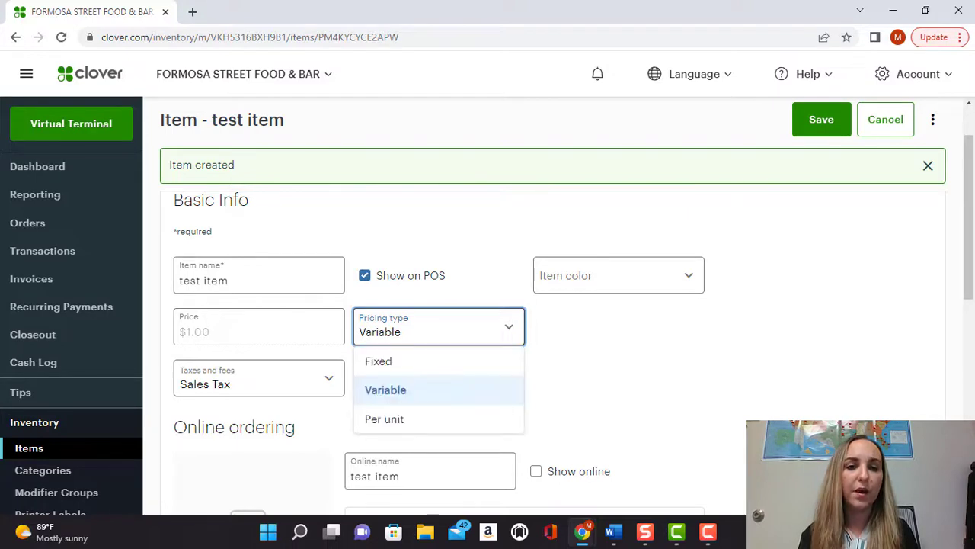
{"action": "key", "text": "Down"}
{"action": "key", "text": "Return"}
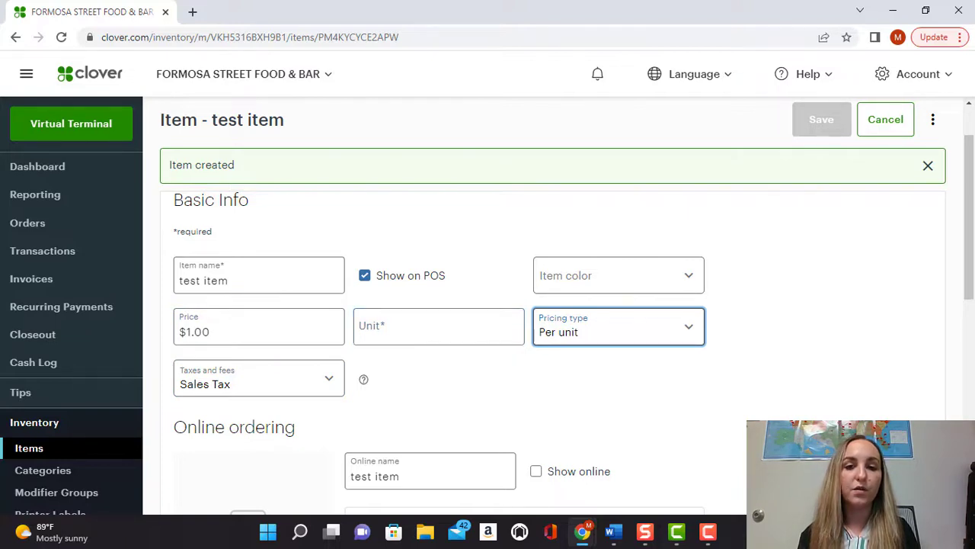
{"action": "key", "text": "Down"}
{"action": "key", "text": "Down"}
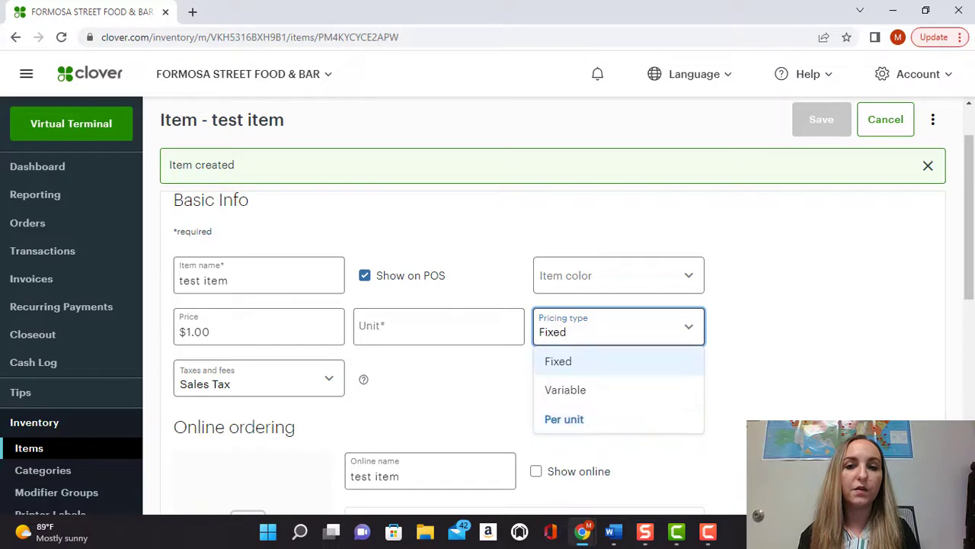
{"action": "key", "text": "Return"}
Set the item color of the test item to Blue.
{"action": "key", "text": "Tab"}
{"action": "key", "text": "space"}
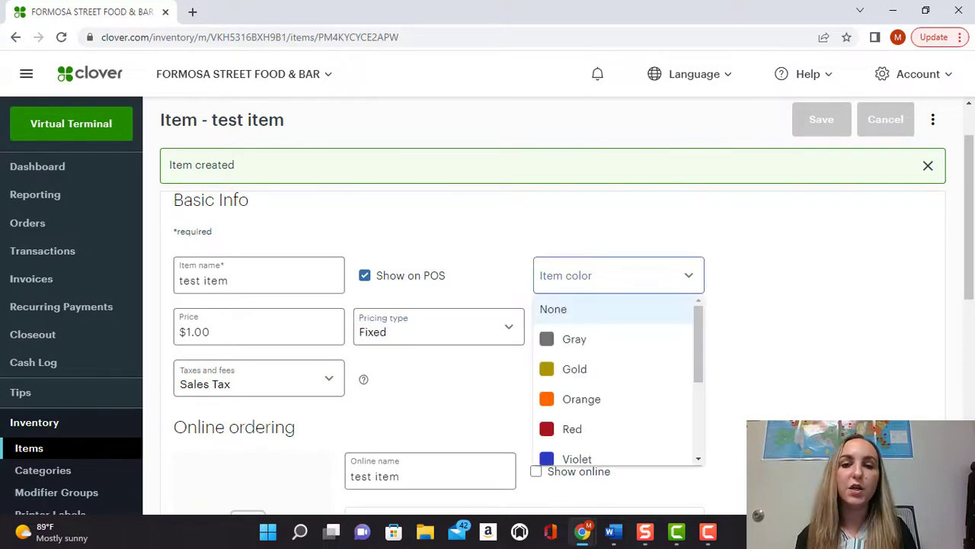
{"action": "key", "text": "Down"}
{"action": "left_click_drag", "start_coordinate": [698, 343], "coordinate": [698, 404]}
{"action": "key", "text": "Return"}
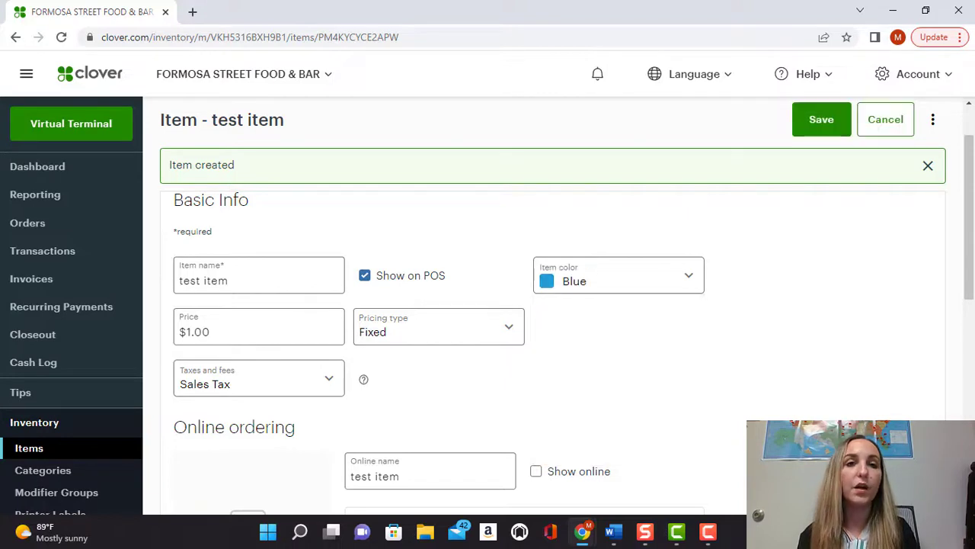
Apply the custom Alcohol Sales Tax and custom Sales Tax to the item in place of the default tax.
{"action": "key", "text": "Tab"}
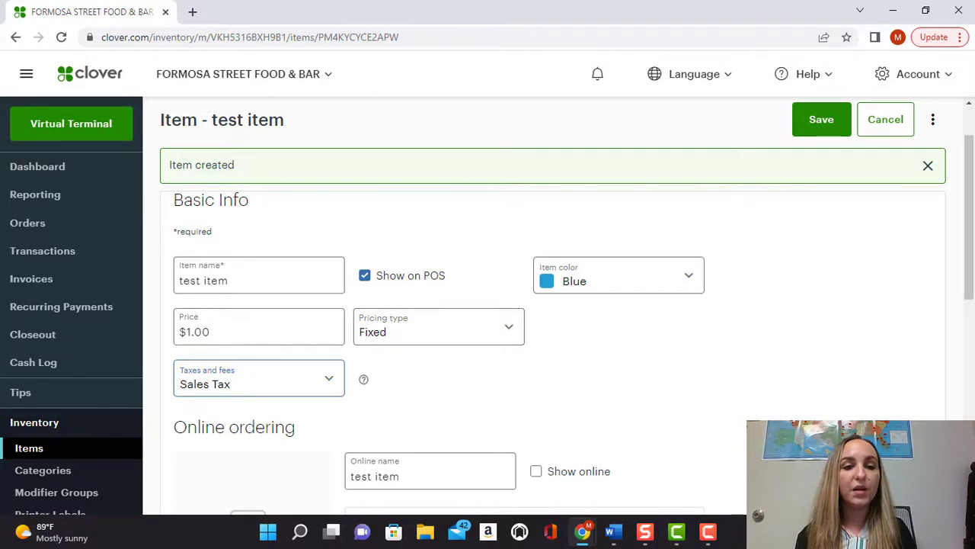
{"action": "left_click", "coordinate": [258, 378]}
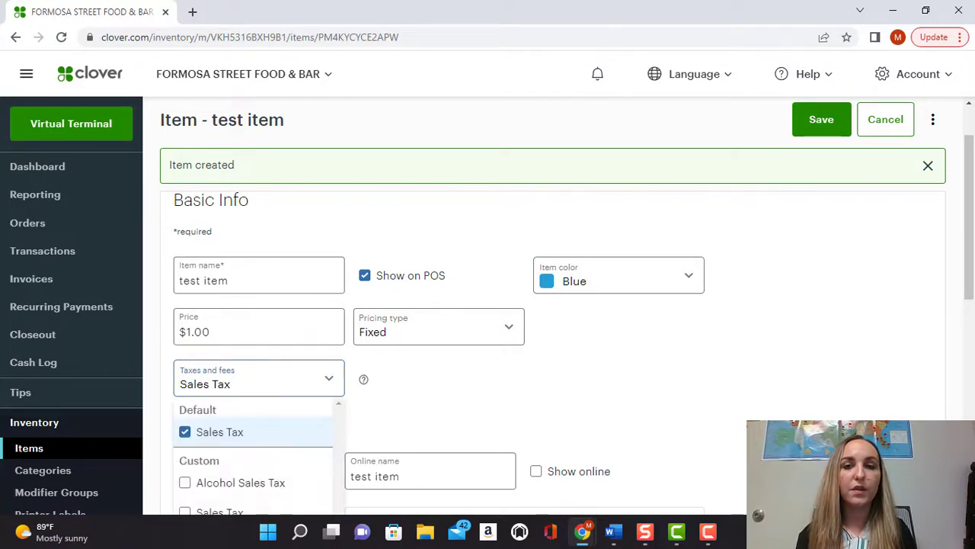
{"action": "left_click_drag", "start_coordinate": [969, 217], "coordinate": [968, 245]}
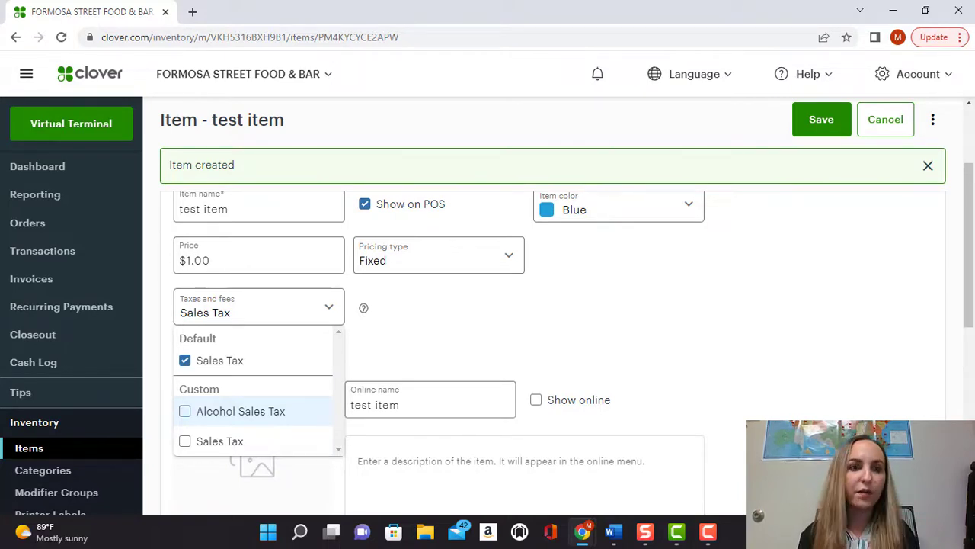
{"action": "left_click", "coordinate": [185, 411]}
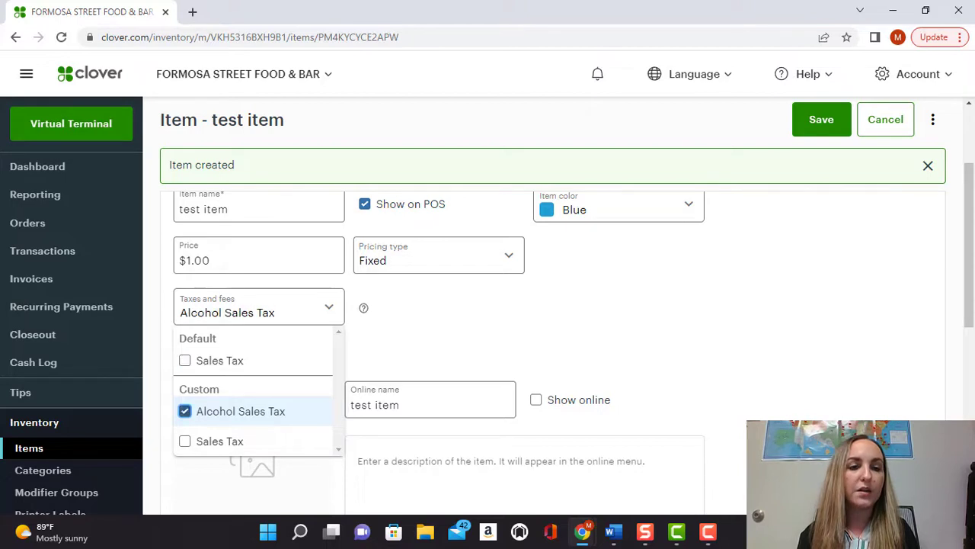
{"action": "left_click", "coordinate": [184, 440]}
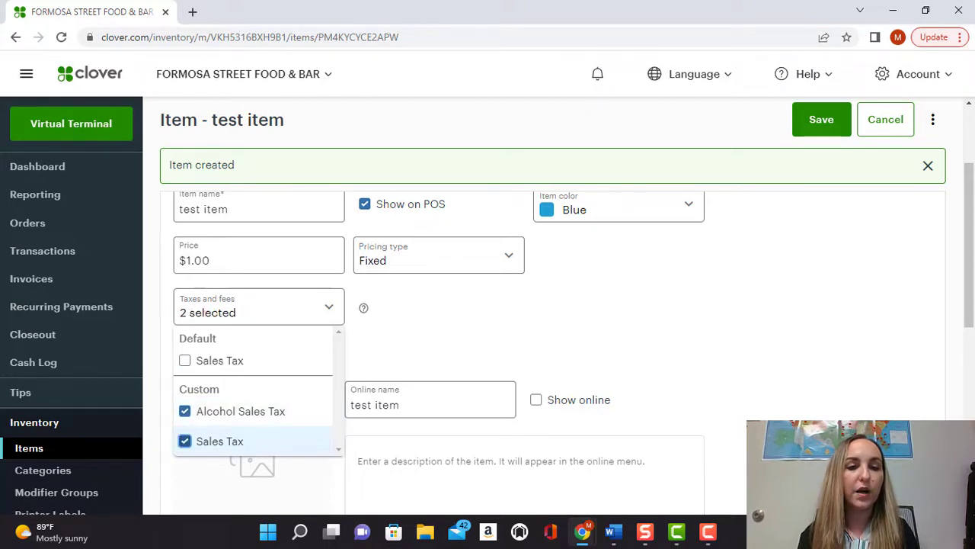
{"action": "key", "text": "Escape"}
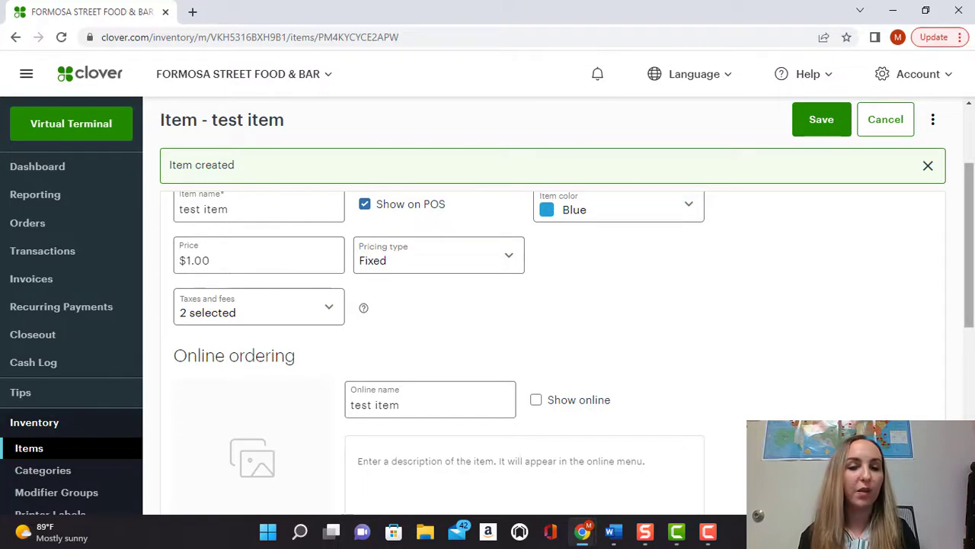
Change the item's online ordering name to "purple test item".
{"action": "scroll", "coordinate": [534, 335], "scroll_direction": "down", "scroll_amount": 2}
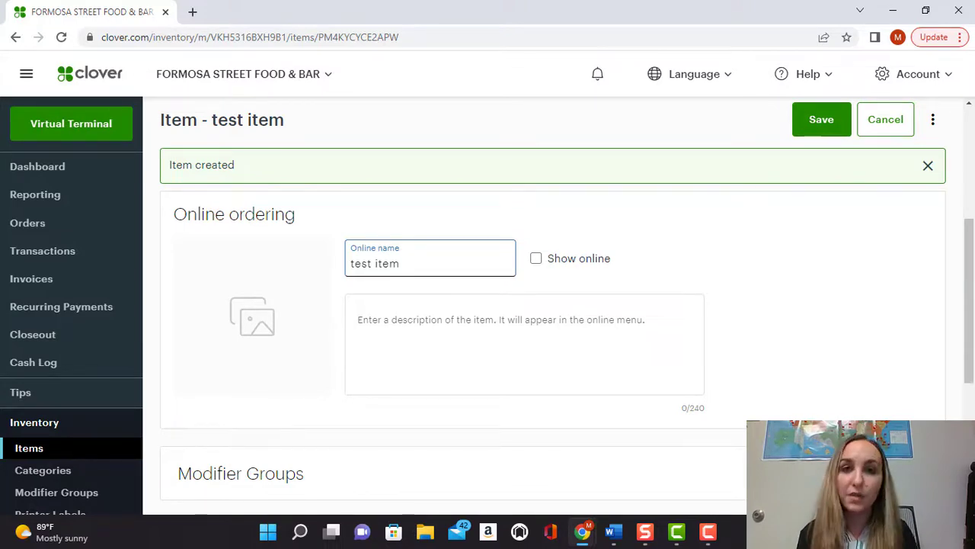
{"action": "left_click", "coordinate": [351, 263]}
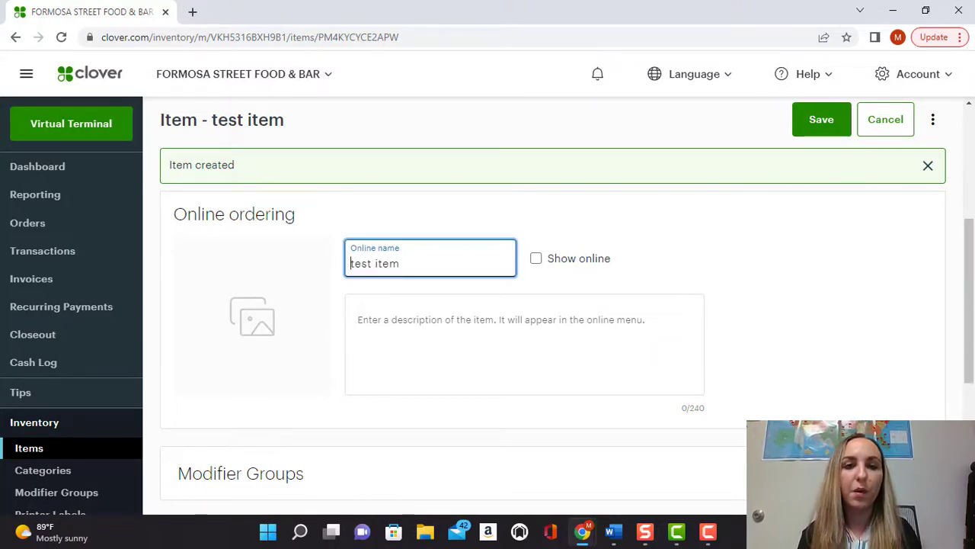
{"action": "type", "text": "purple"}
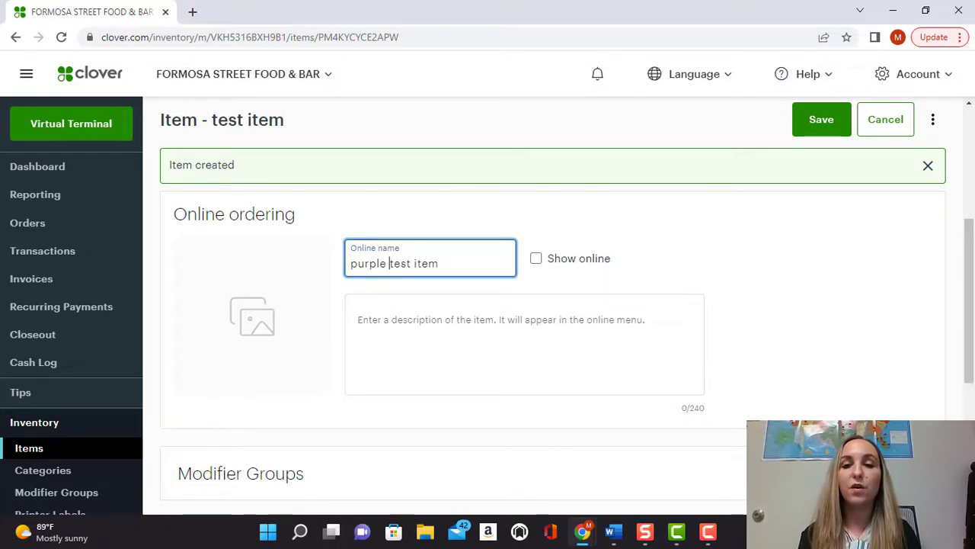
Turn Show online on for the item and back off again.
{"action": "left_click", "coordinate": [535, 257]}
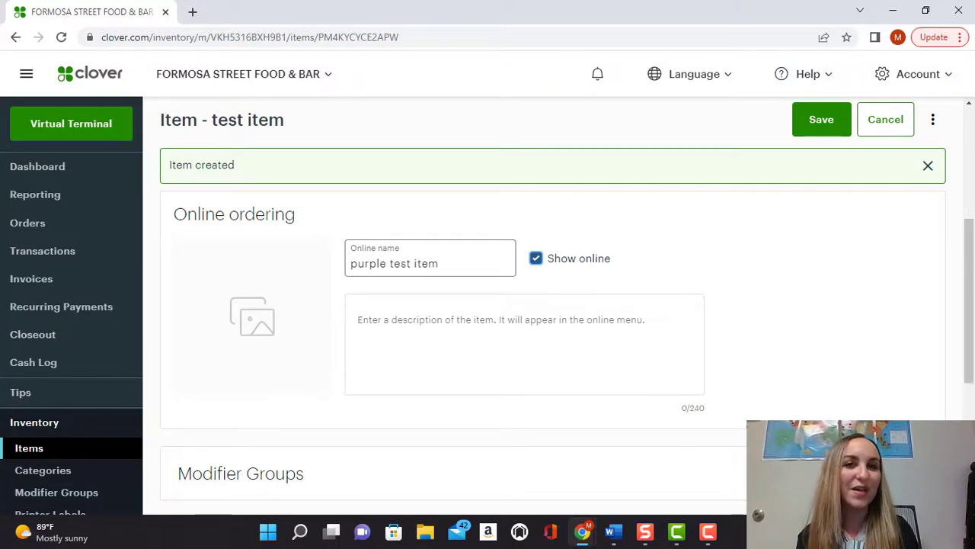
{"action": "left_click", "coordinate": [536, 257]}
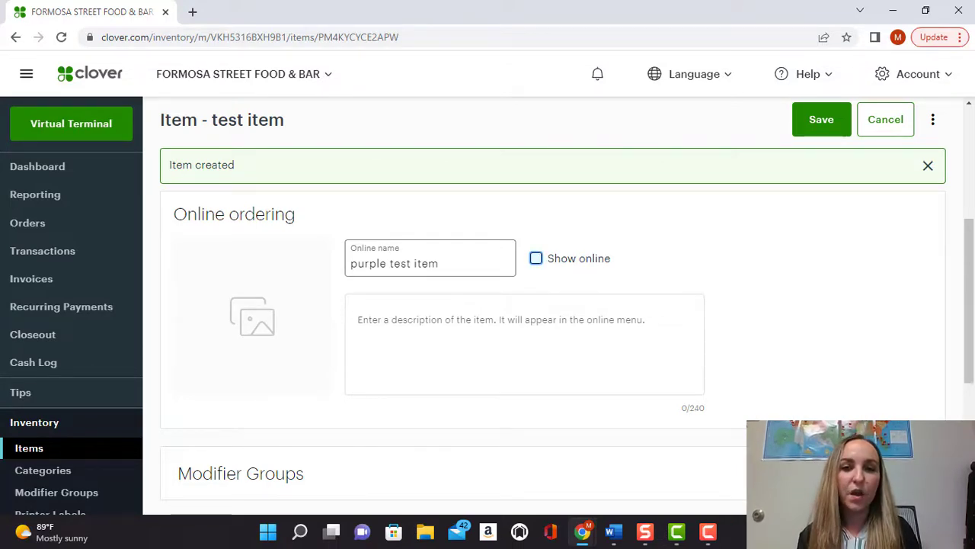
Examine the item's online description field and its Modifier Groups, Categories, Orders & Printing, Item tracking and Item cost sections.
{"action": "left_click", "coordinate": [358, 323]}
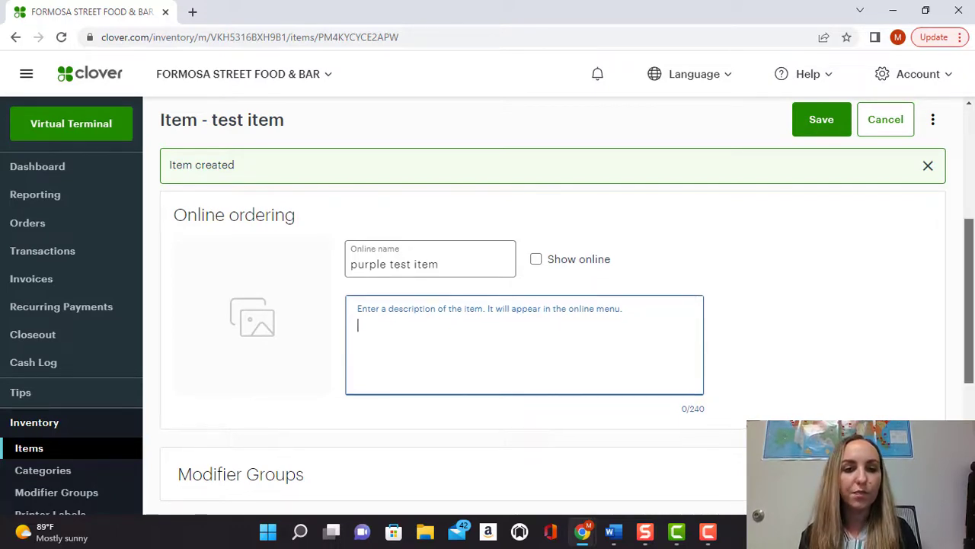
{"action": "scroll", "coordinate": [534, 350], "scroll_direction": "down", "scroll_amount": 2}
{"action": "scroll", "coordinate": [534, 351], "scroll_direction": "down", "scroll_amount": 1}
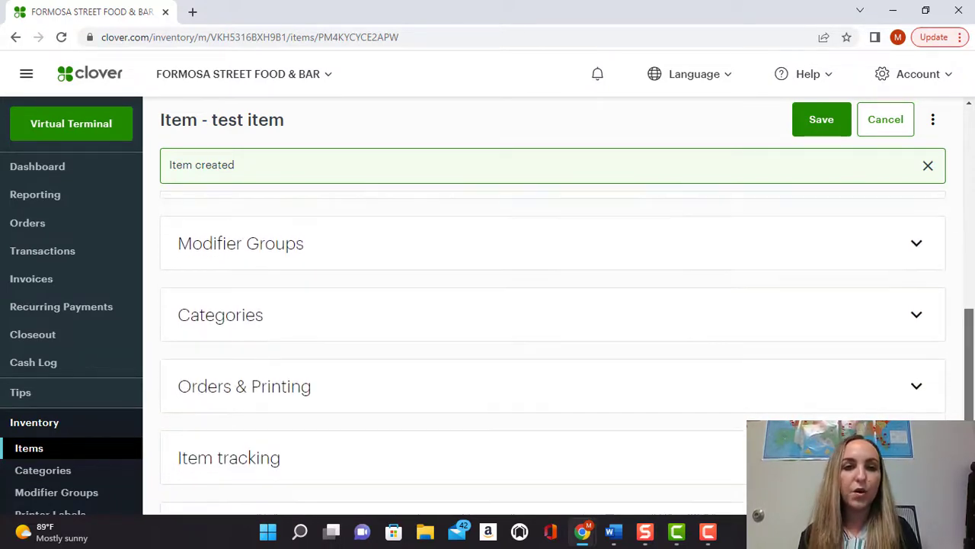
{"action": "scroll", "coordinate": [534, 350], "scroll_direction": "down", "scroll_amount": 1}
{"action": "scroll", "coordinate": [533, 350], "scroll_direction": "down", "scroll_amount": 1}
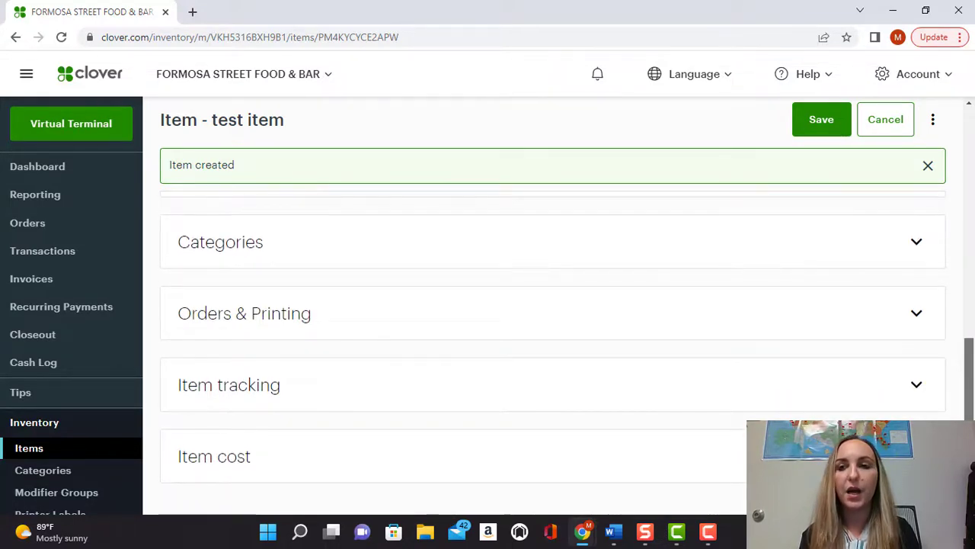
{"action": "scroll", "coordinate": [533, 351], "scroll_direction": "up", "scroll_amount": 1}
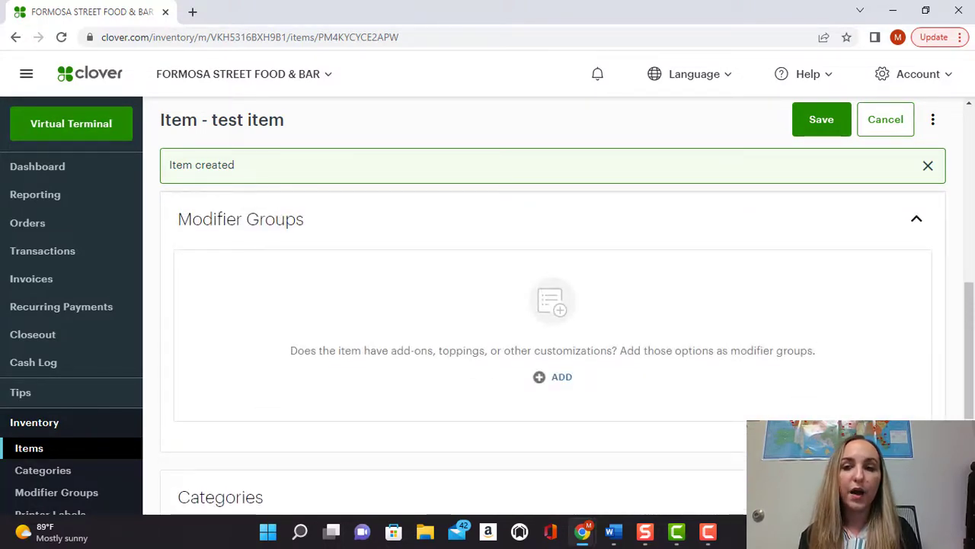
{"action": "scroll", "coordinate": [552, 343], "scroll_direction": "down", "scroll_amount": 3}
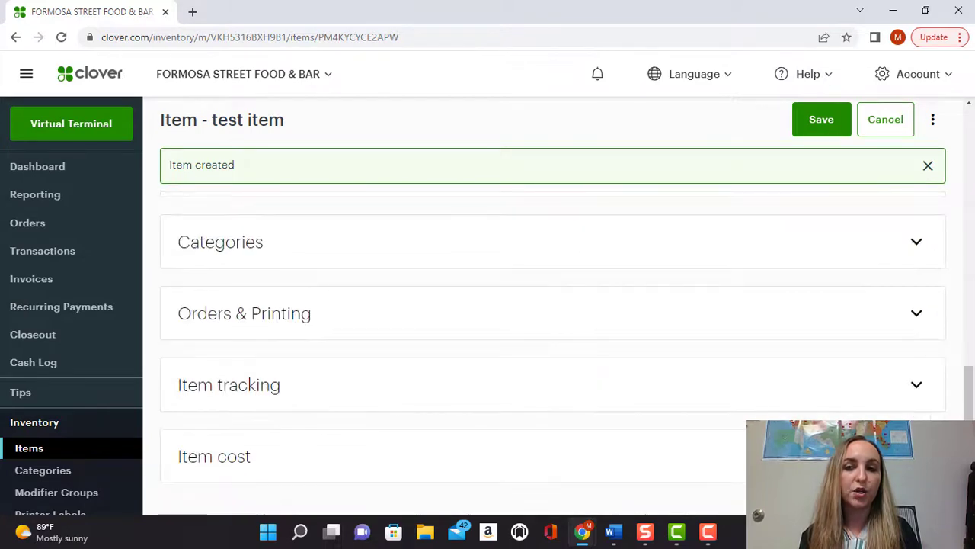
{"action": "left_click", "coordinate": [553, 241]}
{"action": "scroll", "coordinate": [552, 343], "scroll_direction": "down", "scroll_amount": 1}
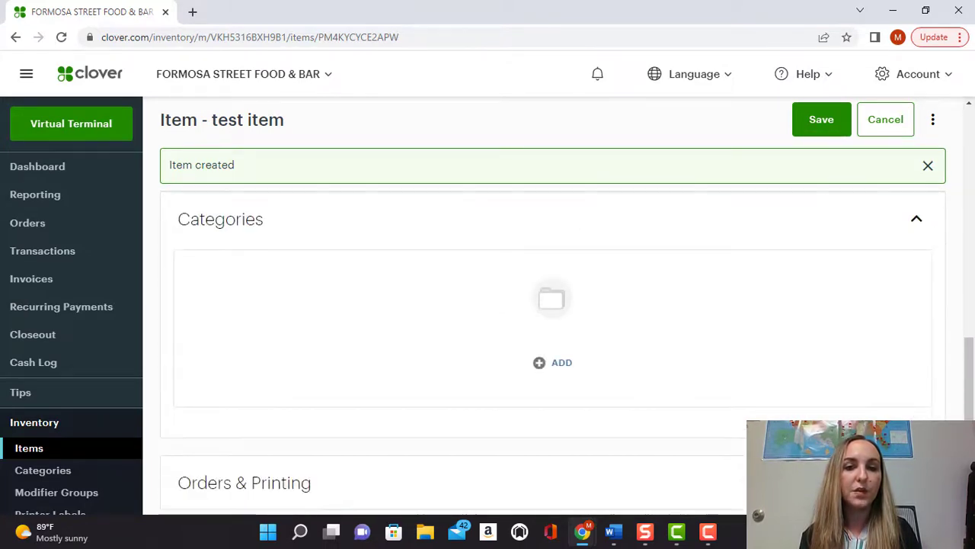
{"action": "scroll", "coordinate": [553, 343], "scroll_direction": "down", "scroll_amount": 2}
{"action": "scroll", "coordinate": [553, 343], "scroll_direction": "up", "scroll_amount": 6}
{"action": "scroll", "coordinate": [553, 342], "scroll_direction": "up", "scroll_amount": 6}
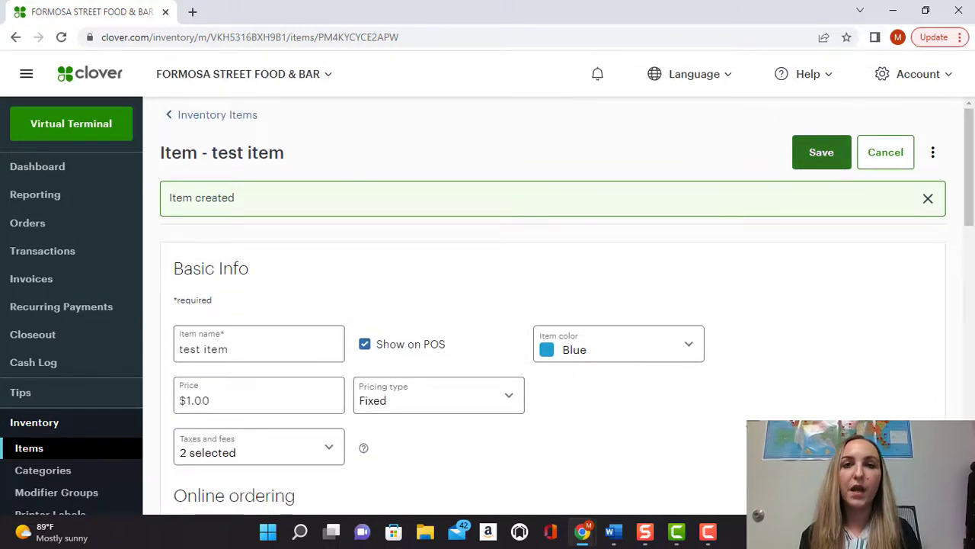
Save the item's changes, return to the inventory item list and search it for "test".
{"action": "left_click", "coordinate": [822, 152]}
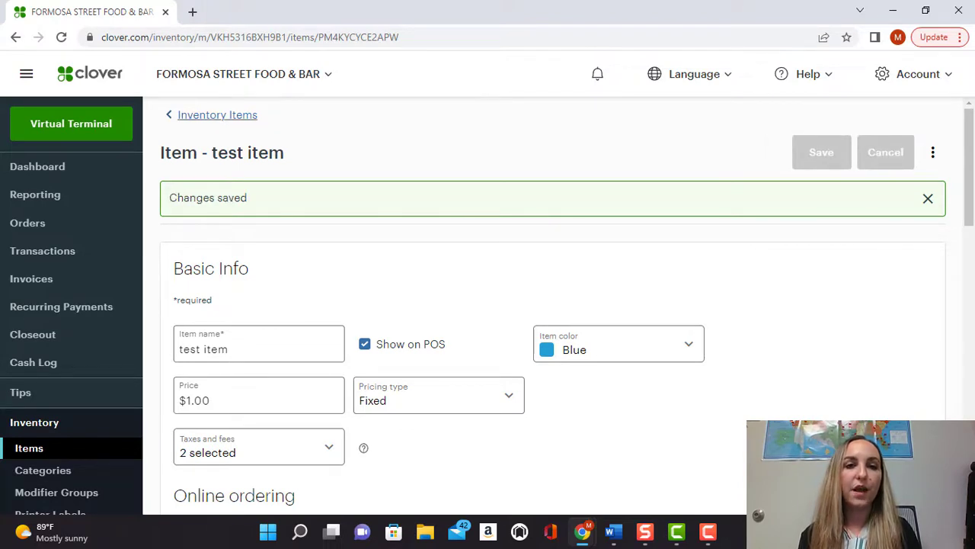
{"action": "left_click", "coordinate": [217, 114]}
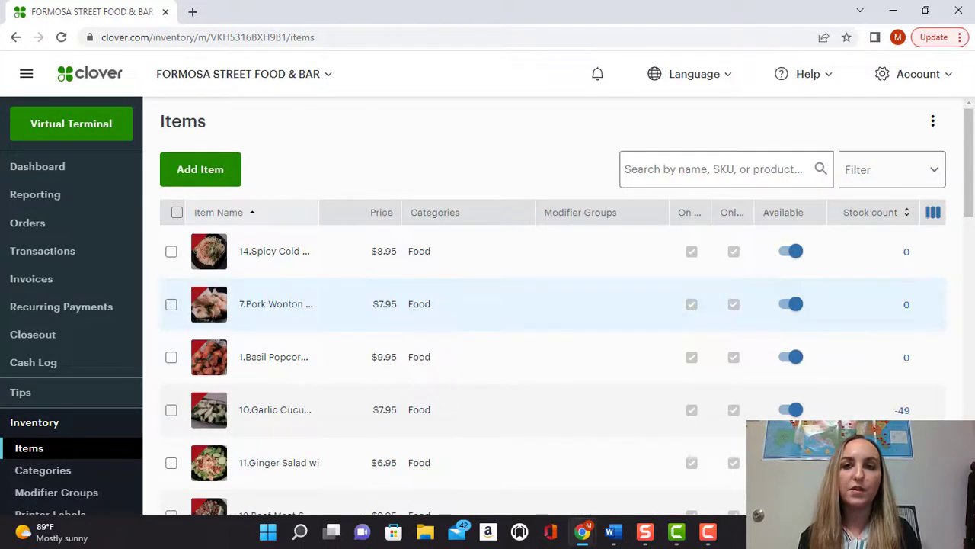
{"action": "left_click", "coordinate": [717, 169]}
{"action": "type", "text": "test"}
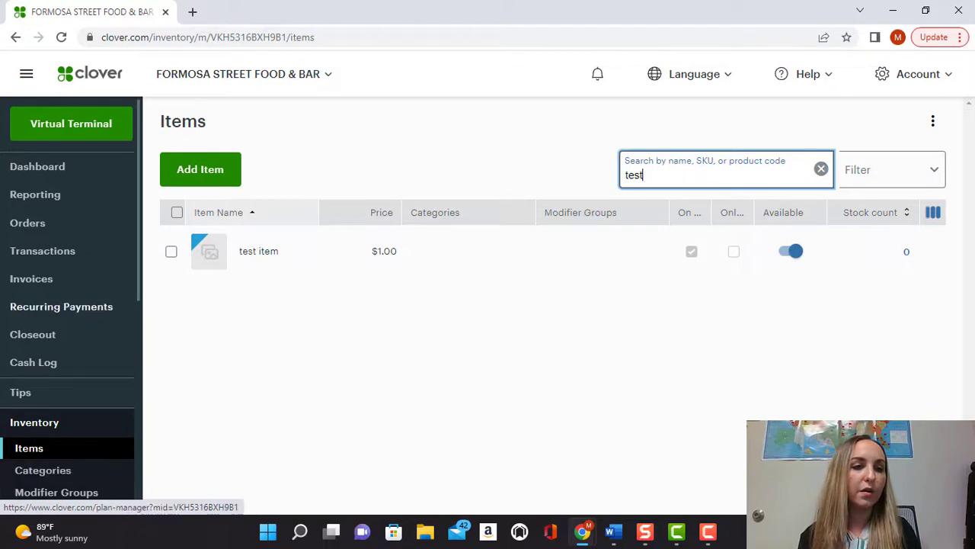
Start adding an inventory category and name it "Test Catergory".
{"action": "scroll", "coordinate": [56, 315], "scroll_direction": "down", "scroll_amount": 3}
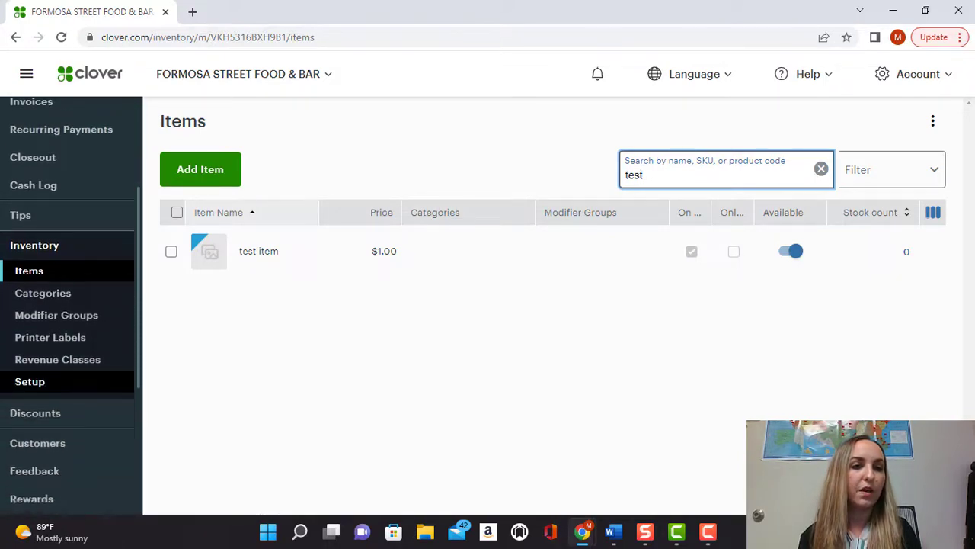
{"action": "left_click", "coordinate": [43, 293]}
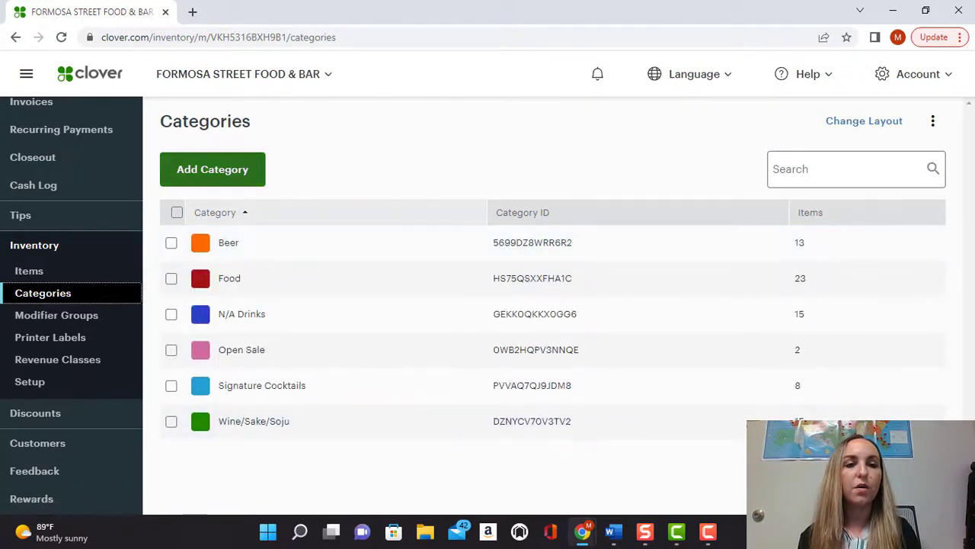
{"action": "left_click", "coordinate": [213, 169]}
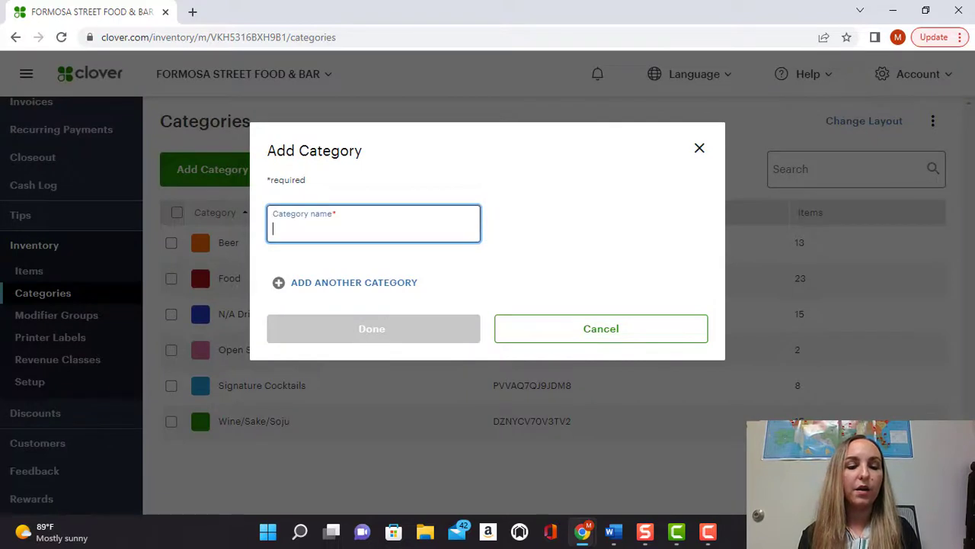
{"action": "type", "text": "Test Cat"}
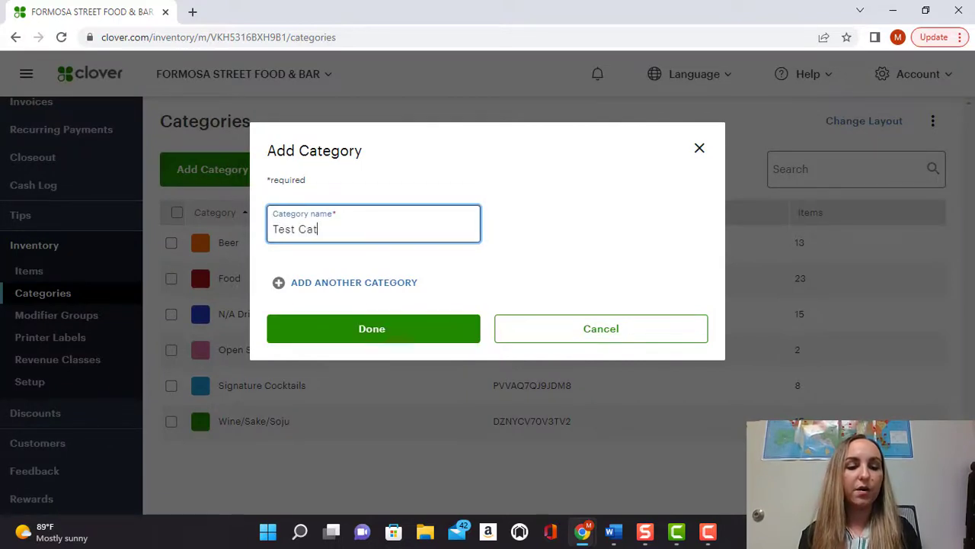
{"action": "type", "text": "ergory"}
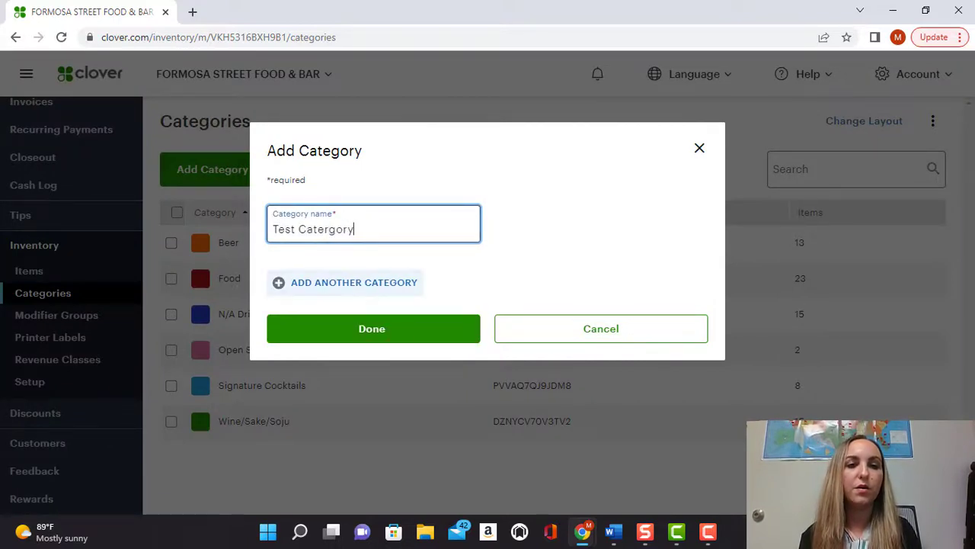
Add a second category named "Test 2 Category" and create both categories.
{"action": "left_click", "coordinate": [347, 282]}
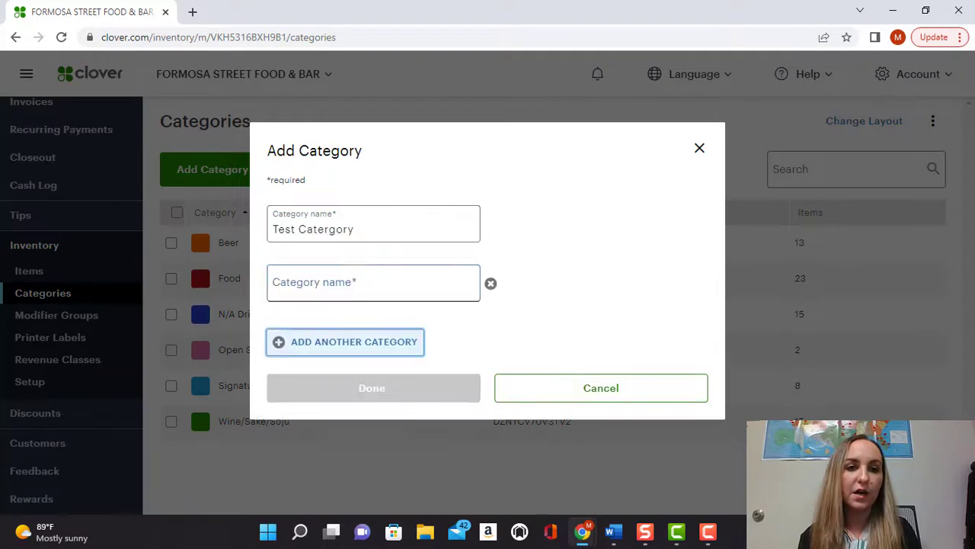
{"action": "left_click", "coordinate": [347, 282]}
{"action": "type", "text": "Test"}
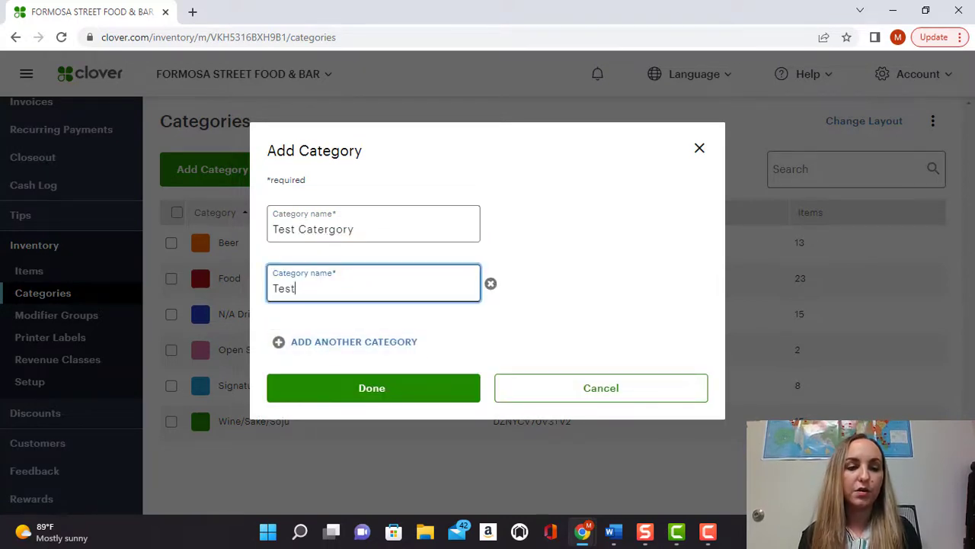
{"action": "type", "text": " 2 Category"}
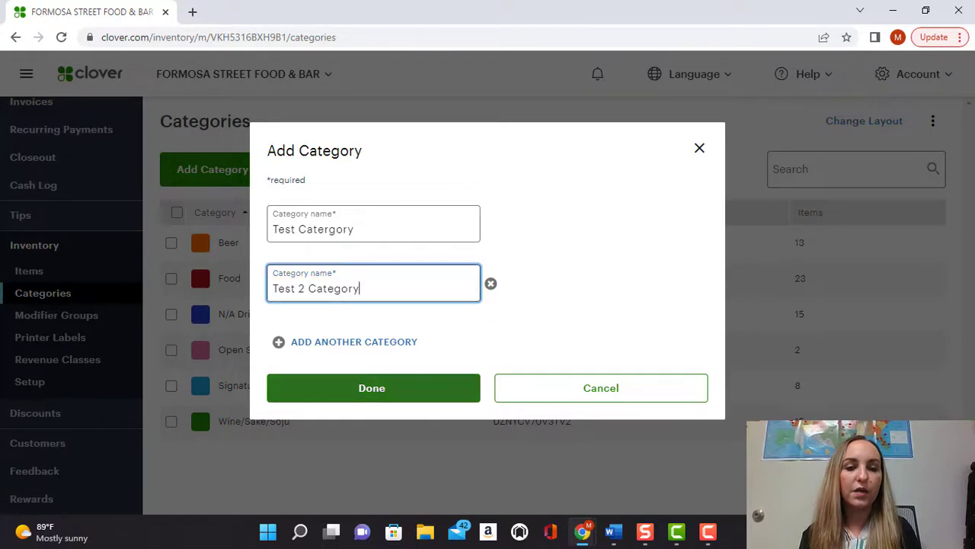
{"action": "key", "text": "Return"}
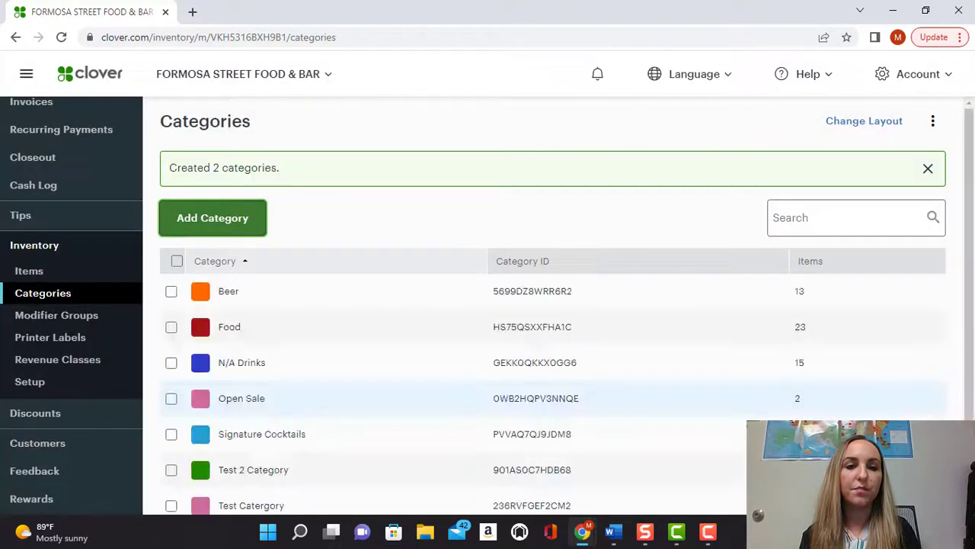
Open the Test Catergory category and set its category color to Gray.
{"action": "scroll", "coordinate": [458, 458], "scroll_direction": "down", "scroll_amount": 1}
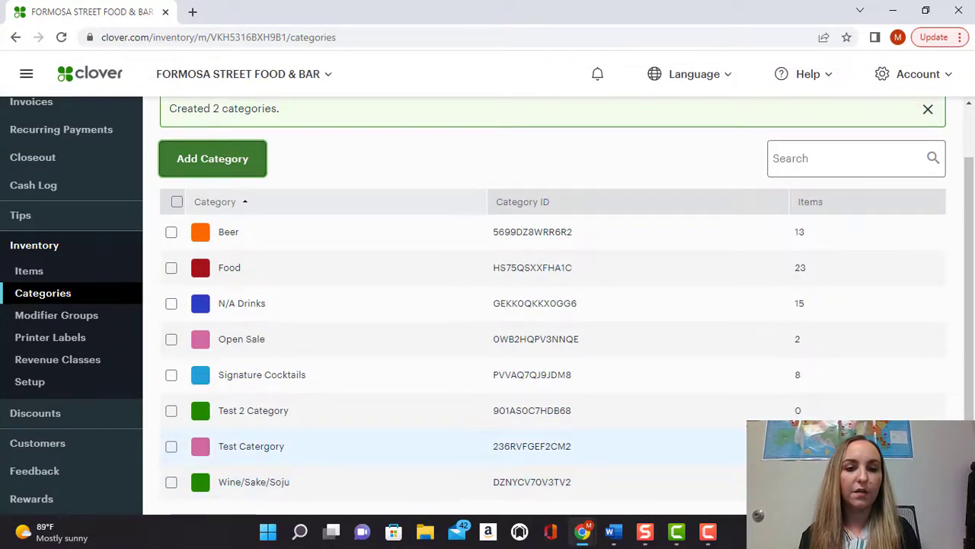
{"action": "left_click", "coordinate": [252, 446]}
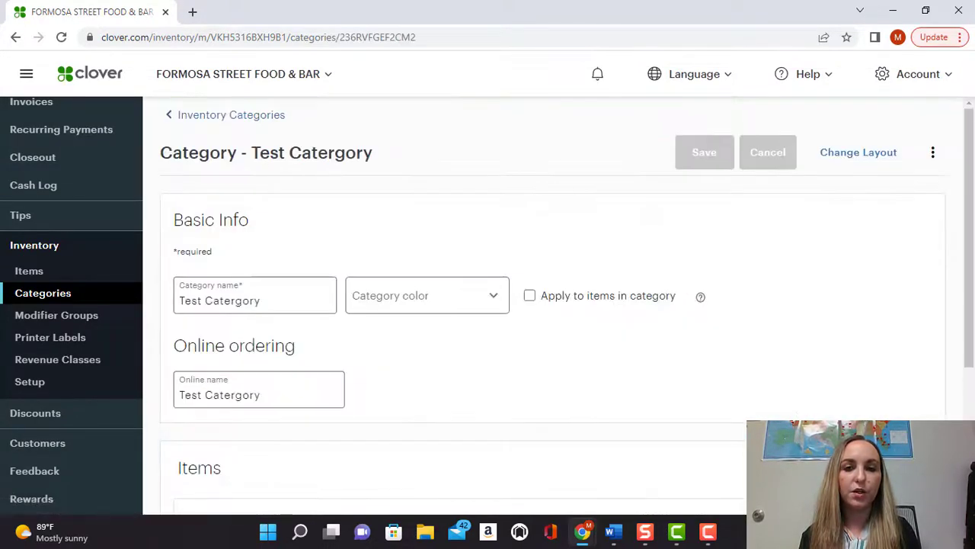
{"action": "scroll", "coordinate": [553, 304], "scroll_direction": "down", "scroll_amount": 1}
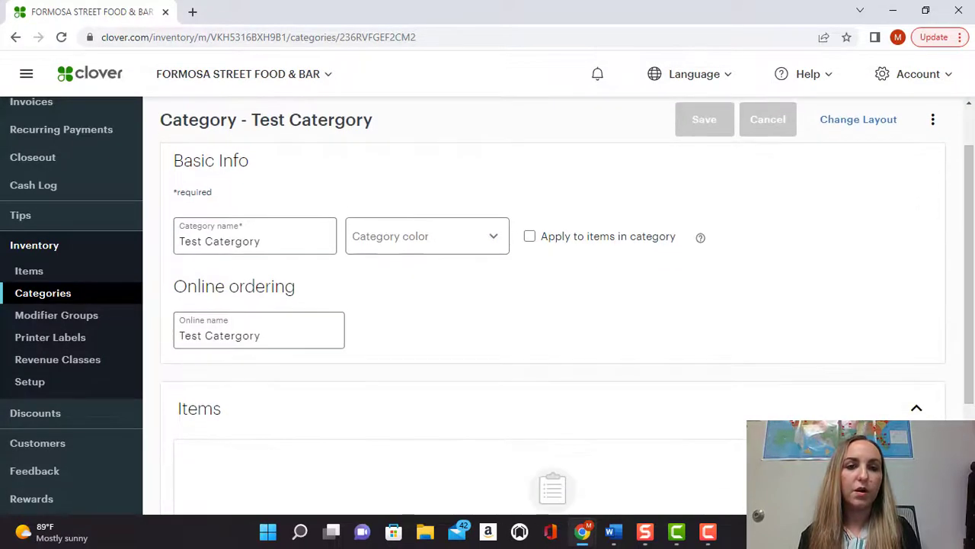
{"action": "left_click", "coordinate": [427, 236]}
{"action": "left_click", "coordinate": [387, 300]}
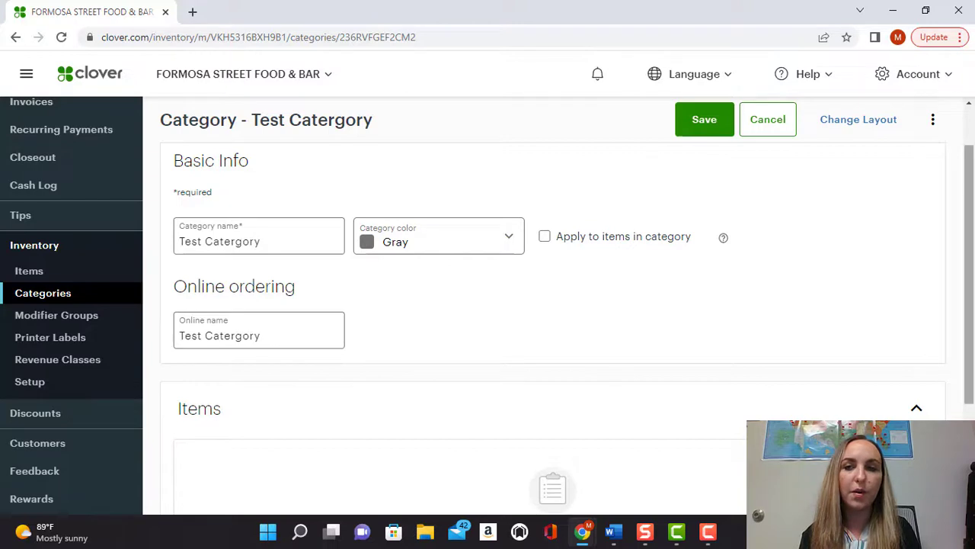
Examine the category's online name, its empty Items section and the list of items available to add.
{"action": "scroll", "coordinate": [560, 328], "scroll_direction": "down", "scroll_amount": 2}
{"action": "scroll", "coordinate": [560, 327], "scroll_direction": "up", "scroll_amount": 1}
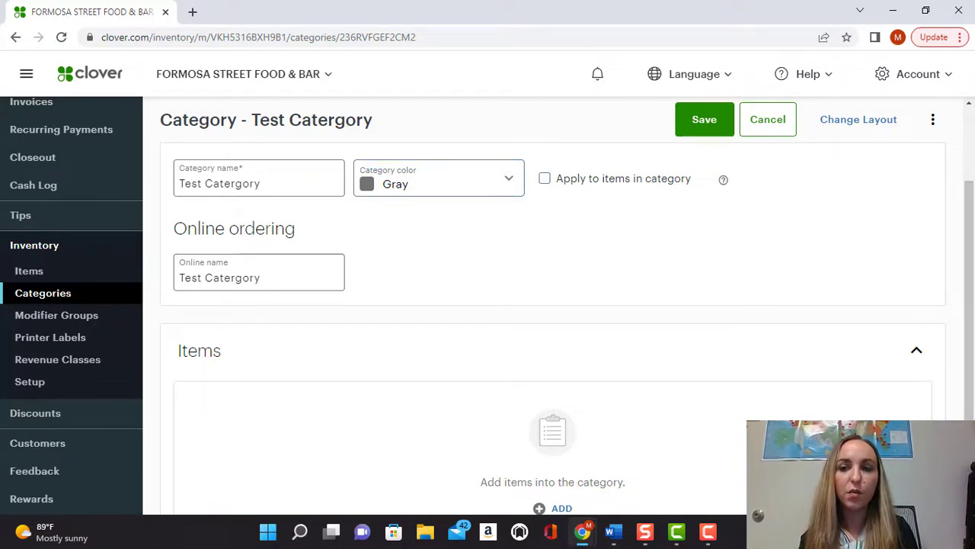
{"action": "scroll", "coordinate": [567, 328], "scroll_direction": "down", "scroll_amount": 1}
{"action": "scroll", "coordinate": [568, 328], "scroll_direction": "down", "scroll_amount": 1}
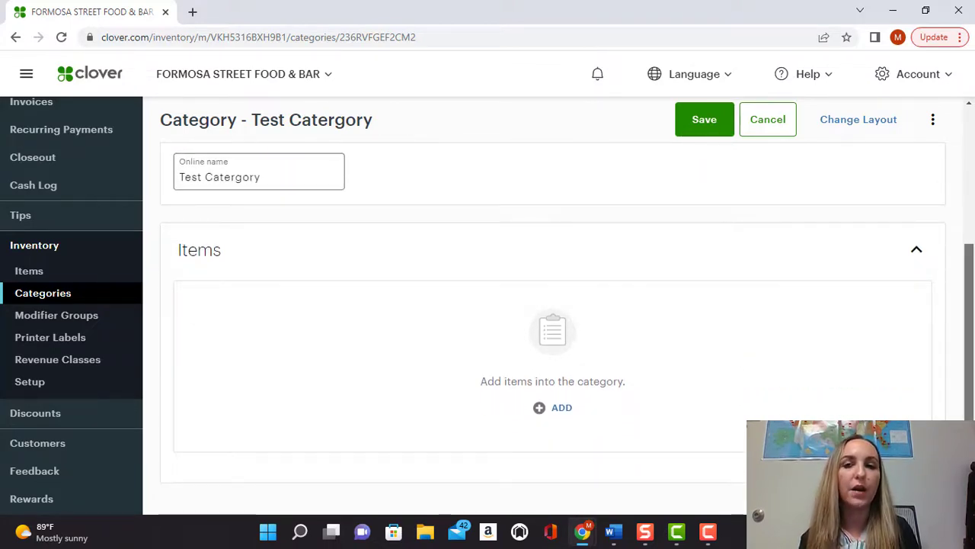
{"action": "scroll", "coordinate": [568, 329], "scroll_direction": "up", "scroll_amount": 2}
{"action": "scroll", "coordinate": [553, 329], "scroll_direction": "down", "scroll_amount": 1}
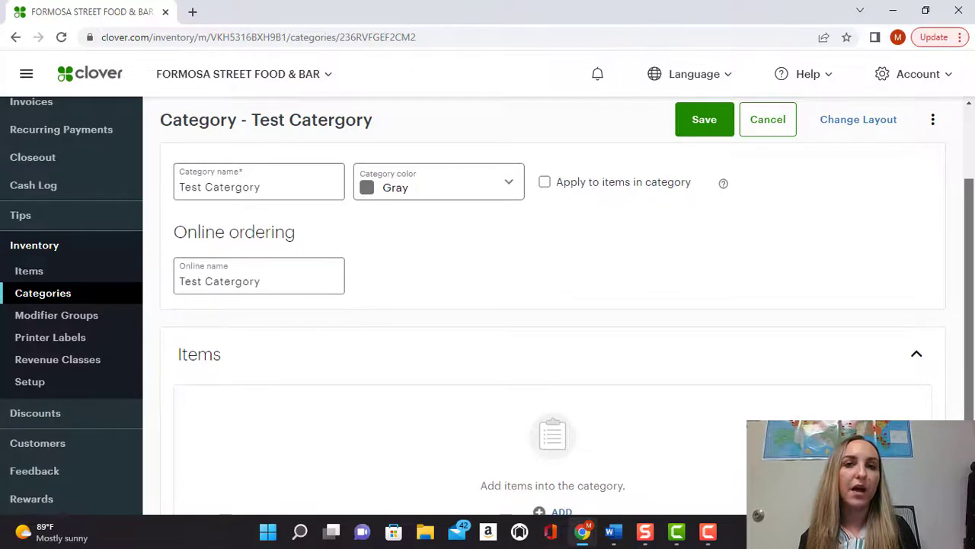
{"action": "scroll", "coordinate": [553, 329], "scroll_direction": "down", "scroll_amount": 1}
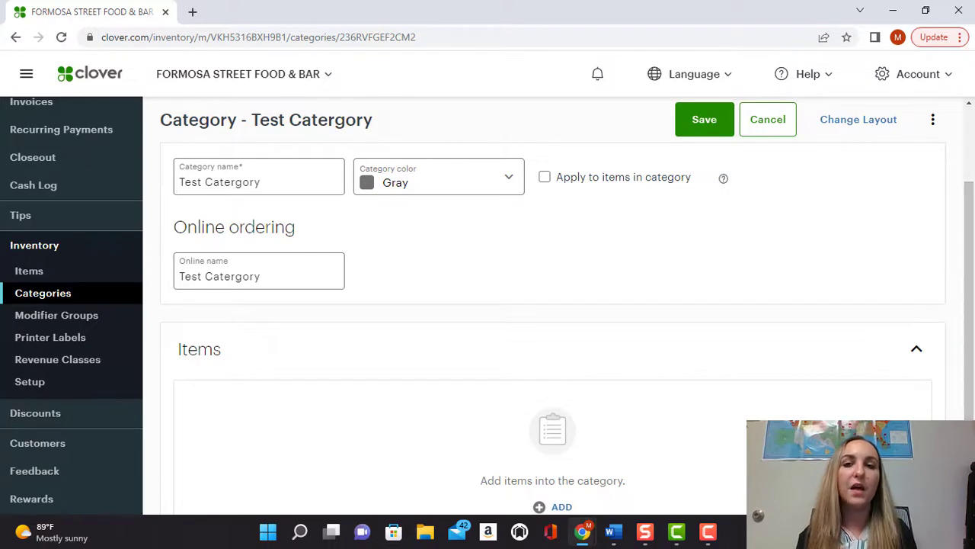
{"action": "scroll", "coordinate": [553, 305], "scroll_direction": "down", "scroll_amount": 1}
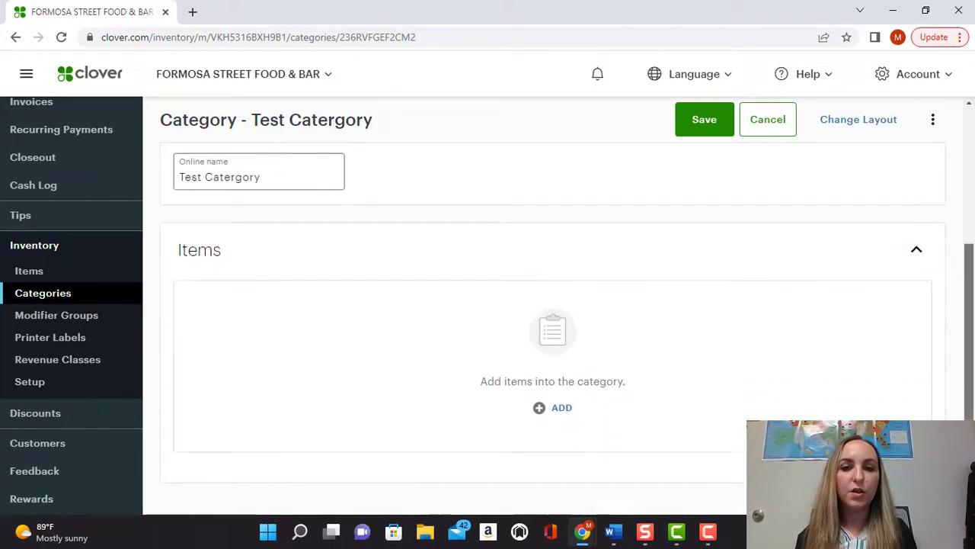
{"action": "left_click", "coordinate": [554, 407]}
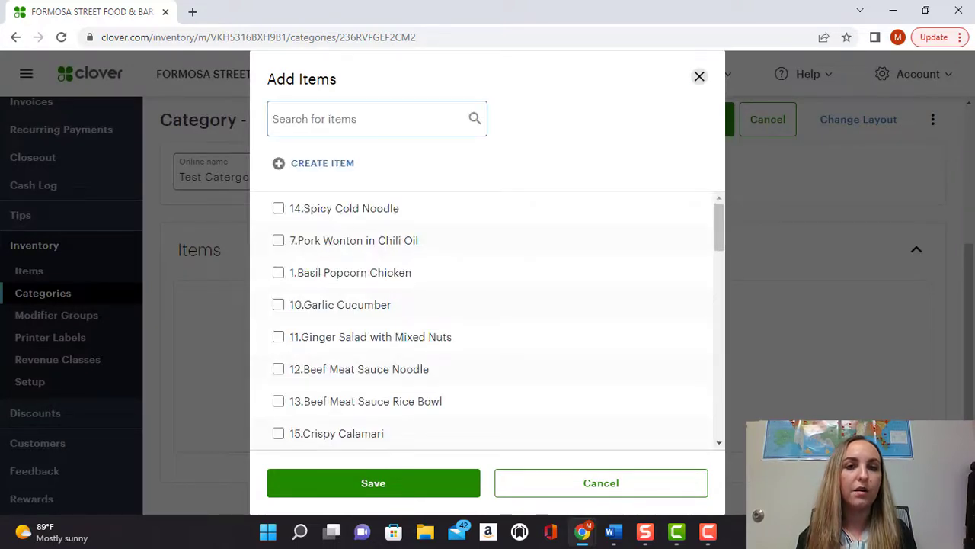
{"action": "left_click", "coordinate": [699, 76]}
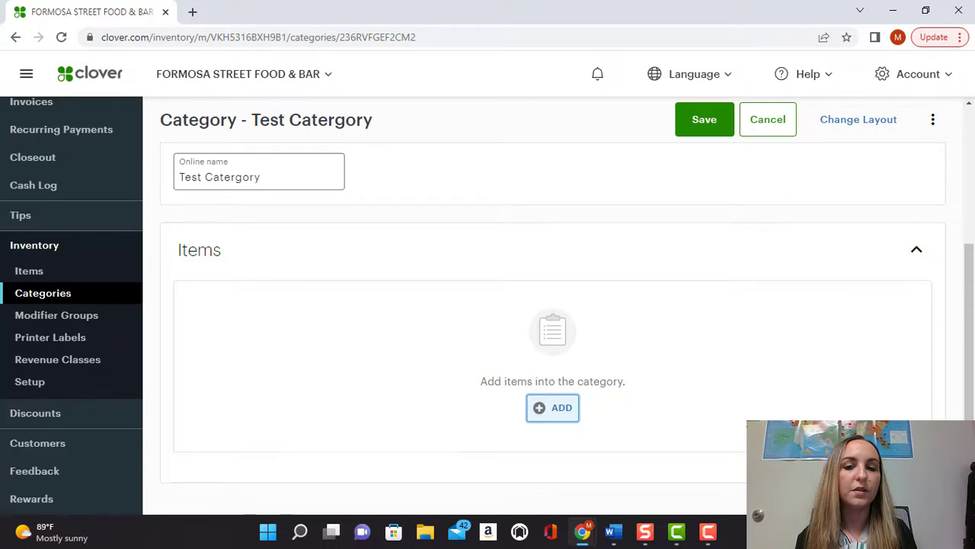
Select 14.Spicy Cold Noodle, 7.Pork Wonton in Chili Oil, 1.Basil Popcorn Chicken and 10.Garlic Cucumber as items for the category.
{"action": "left_click", "coordinate": [553, 407]}
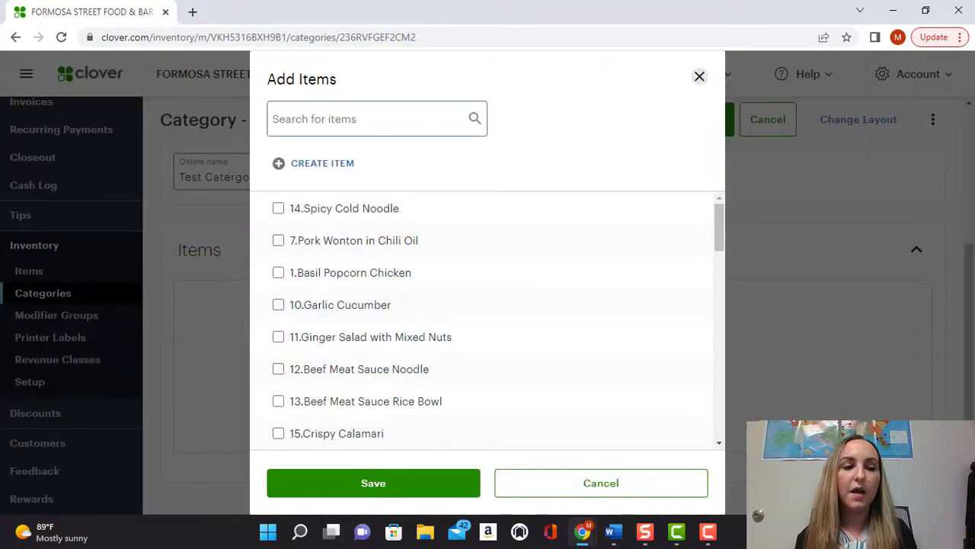
{"action": "left_click", "coordinate": [320, 119]}
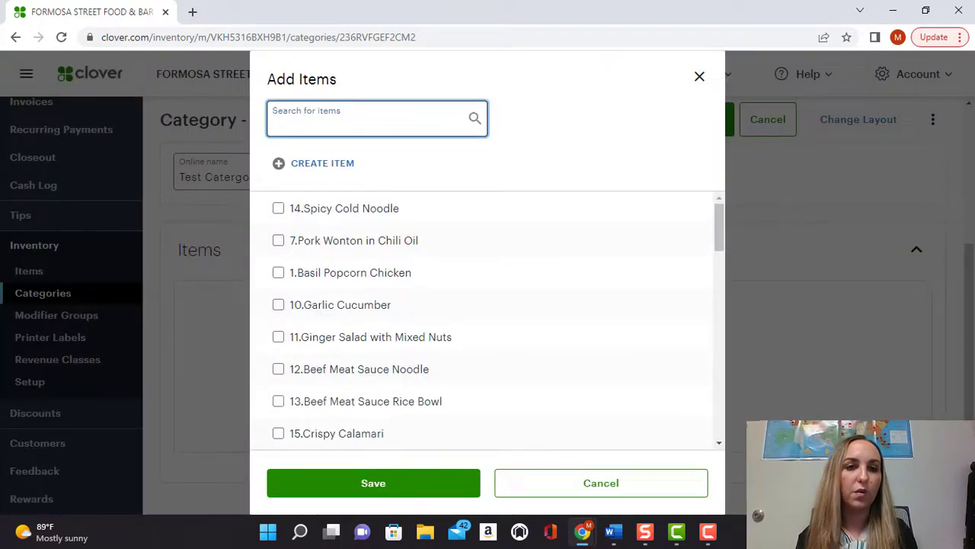
{"action": "key", "text": "Tab"}
{"action": "key", "text": "space"}
{"action": "key", "text": "Tab"}
{"action": "key", "text": "space"}
{"action": "key", "text": "Tab"}
{"action": "key", "text": "space"}
{"action": "key", "text": "Tab"}
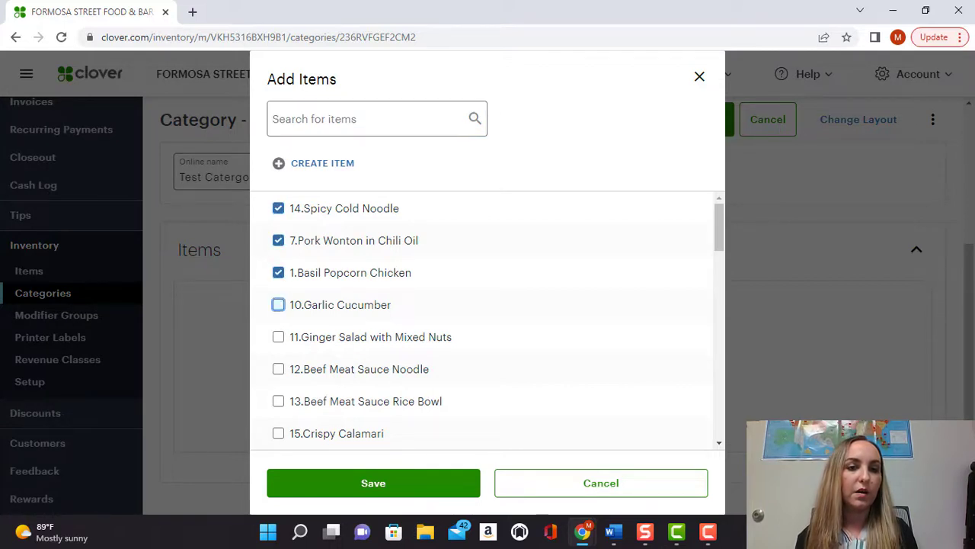
{"action": "key", "text": "space"}
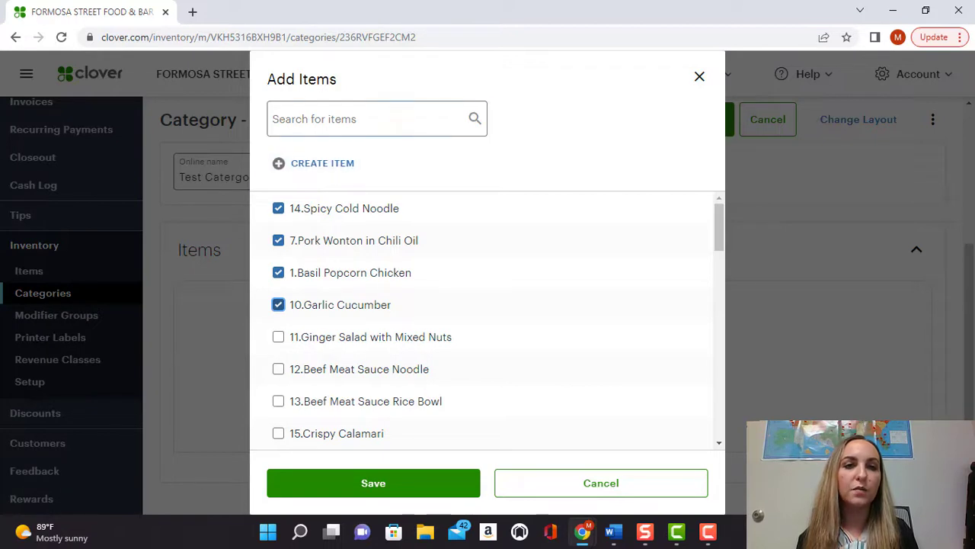
Search the available items for "test", include test item in the selection and add the selected items to the category.
{"action": "left_click", "coordinate": [370, 119]}
{"action": "type", "text": "test"}
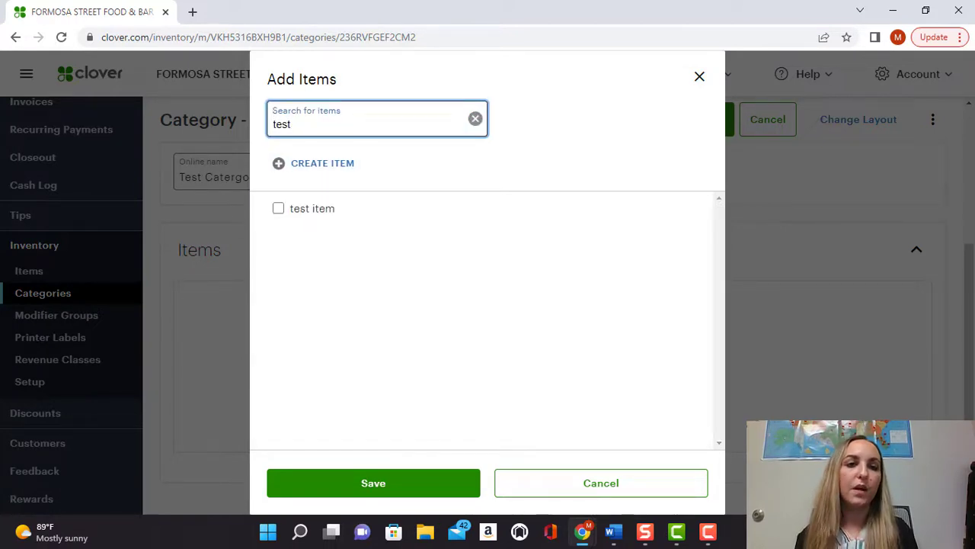
{"action": "left_click", "coordinate": [278, 208]}
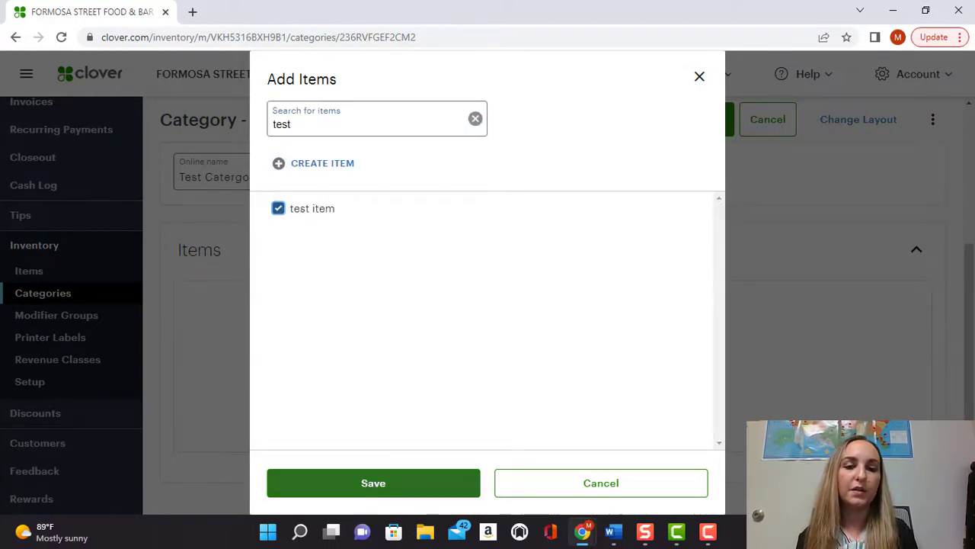
{"action": "left_click", "coordinate": [373, 483]}
Apply the category color to the items in the category, save the category and review its item list.
{"action": "scroll", "coordinate": [556, 327], "scroll_direction": "down", "scroll_amount": 1}
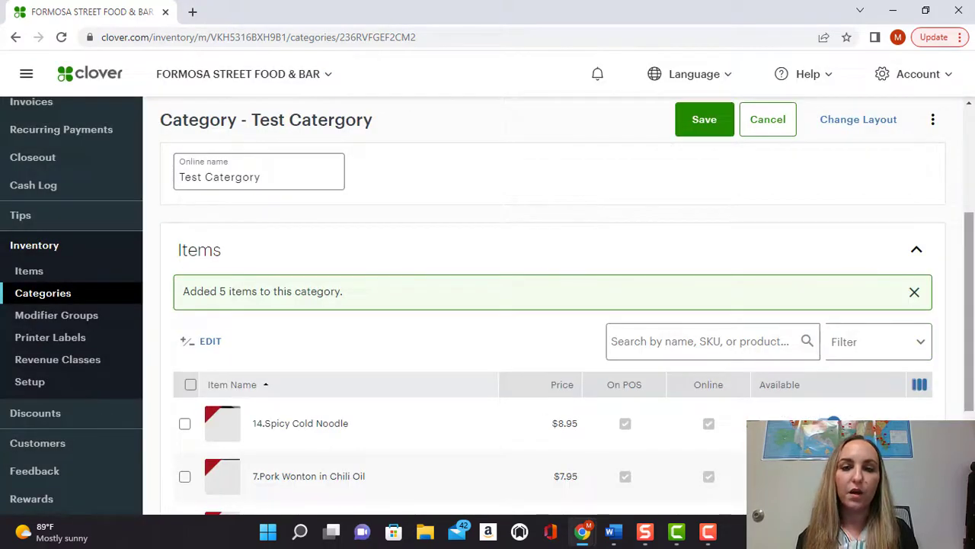
{"action": "scroll", "coordinate": [556, 328], "scroll_direction": "down", "scroll_amount": 2}
{"action": "scroll", "coordinate": [552, 328], "scroll_direction": "down", "scroll_amount": 1}
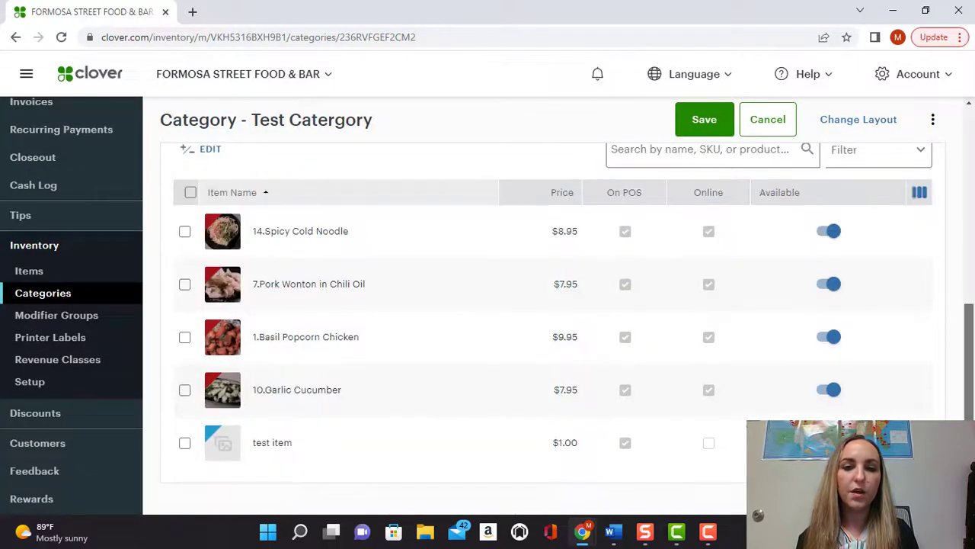
{"action": "scroll", "coordinate": [553, 312], "scroll_direction": "up", "scroll_amount": 4}
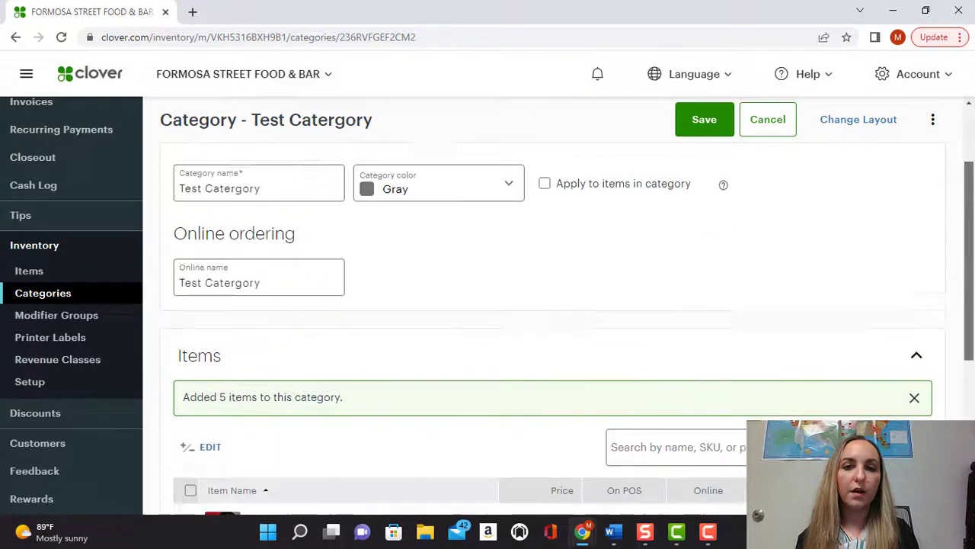
{"action": "left_click", "coordinate": [544, 220]}
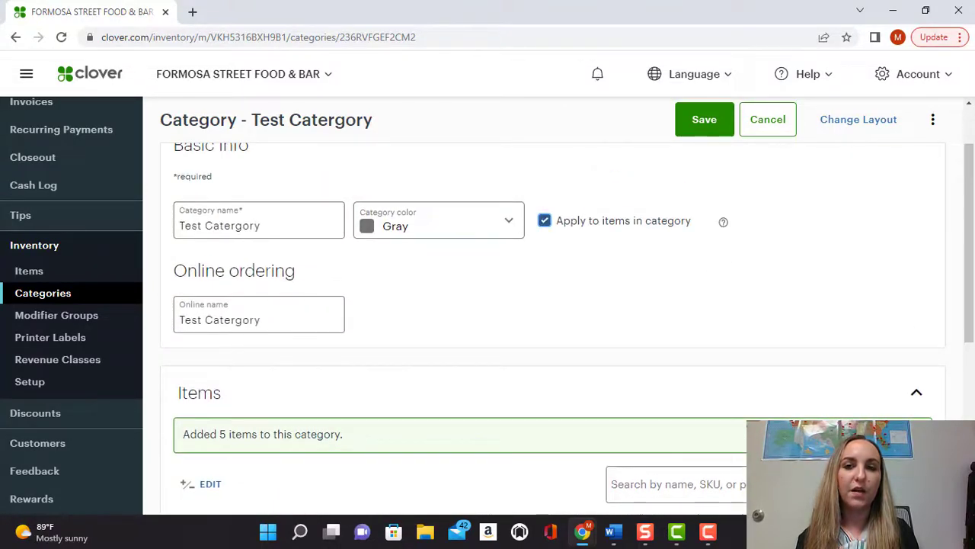
{"action": "left_click", "coordinate": [704, 118]}
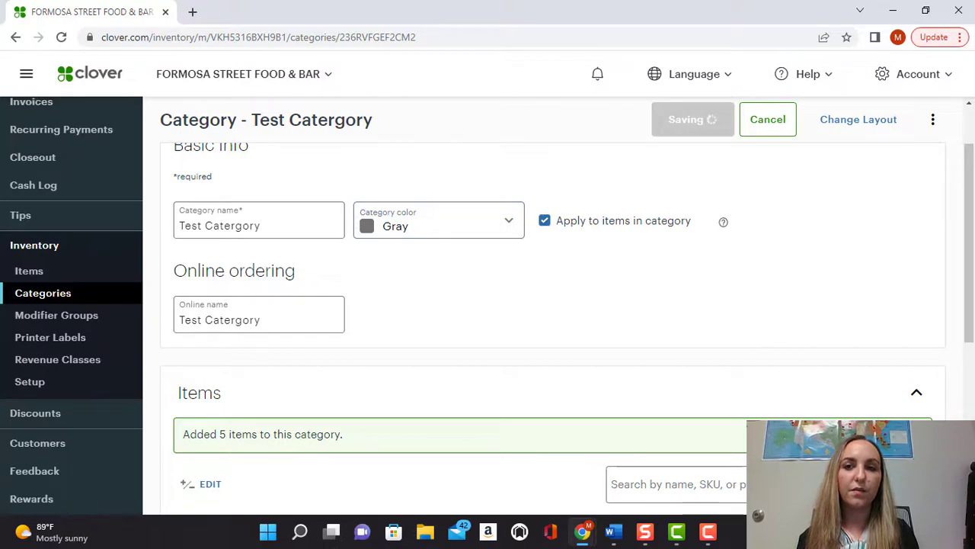
{"action": "scroll", "coordinate": [552, 343], "scroll_direction": "down", "scroll_amount": 5}
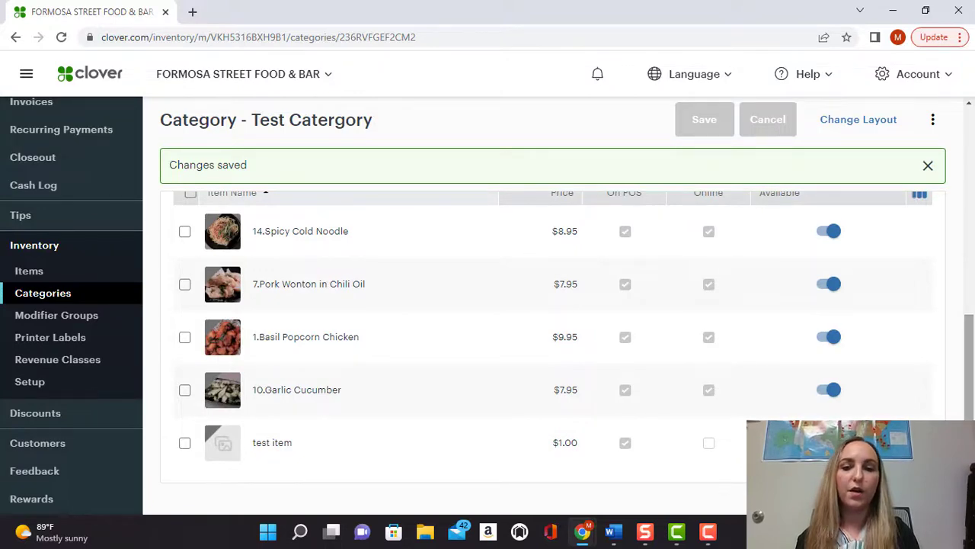
{"action": "scroll", "coordinate": [552, 351], "scroll_direction": "up", "scroll_amount": 5}
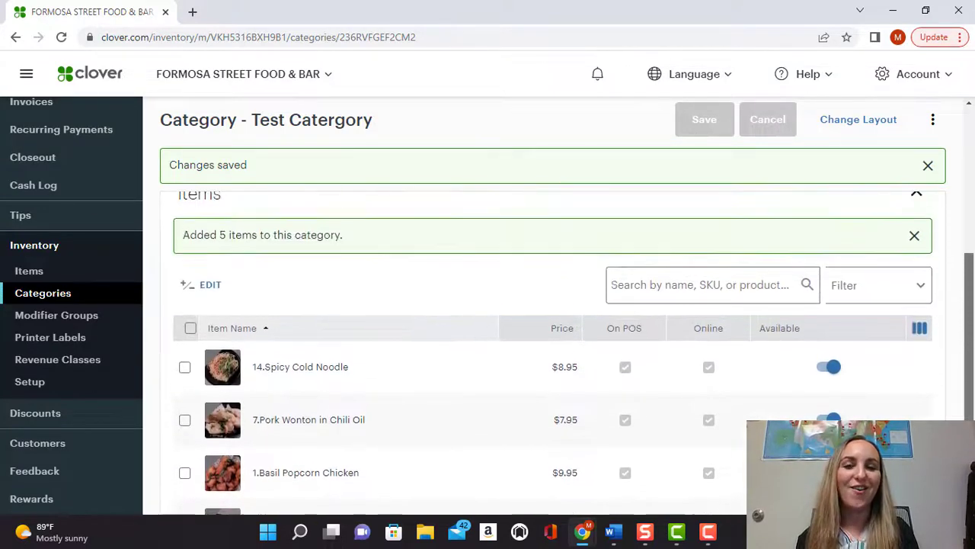
{"action": "scroll", "coordinate": [553, 305], "scroll_direction": "up", "scroll_amount": 2}
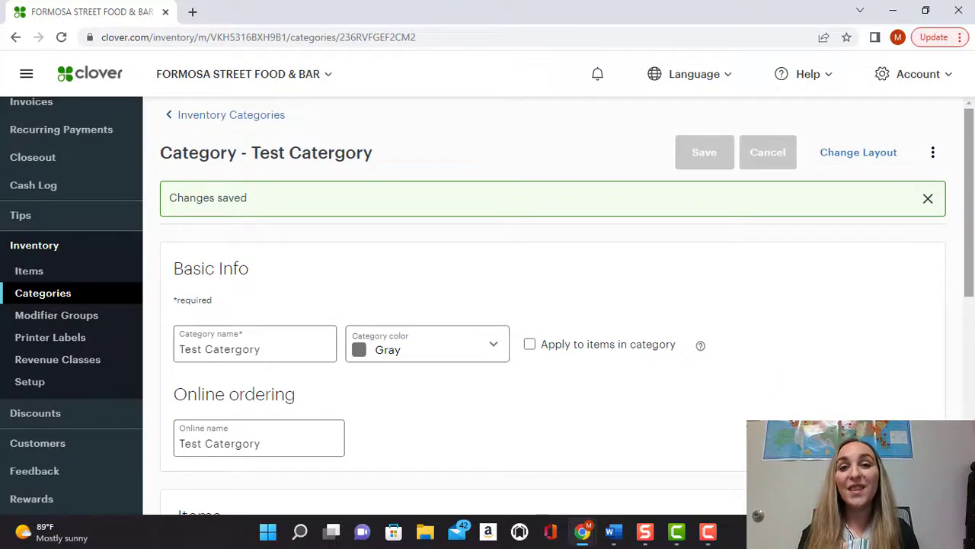